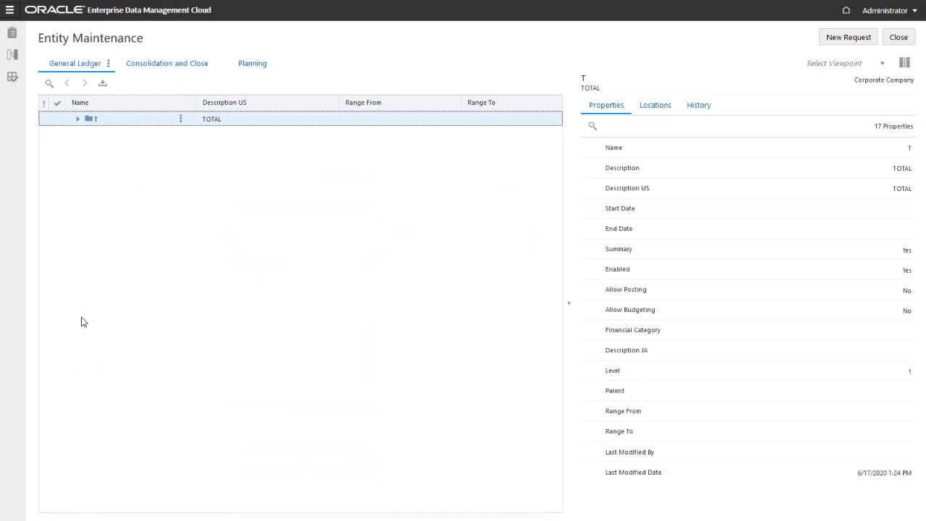
Run Find Missing Nodes on General Ledger against Consolidation and Close, then against Planning.
{"action": "left_click", "coordinate": [13, 54]}
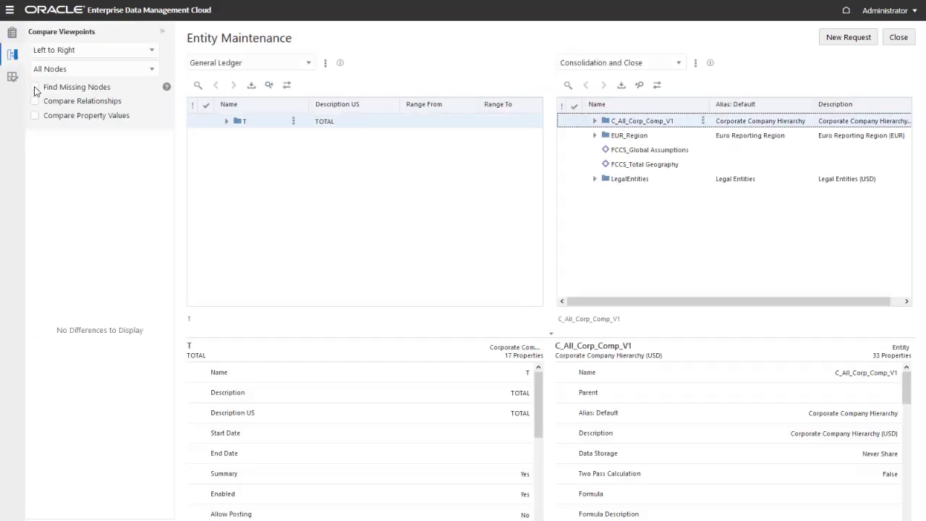
{"action": "left_click", "coordinate": [161, 32]}
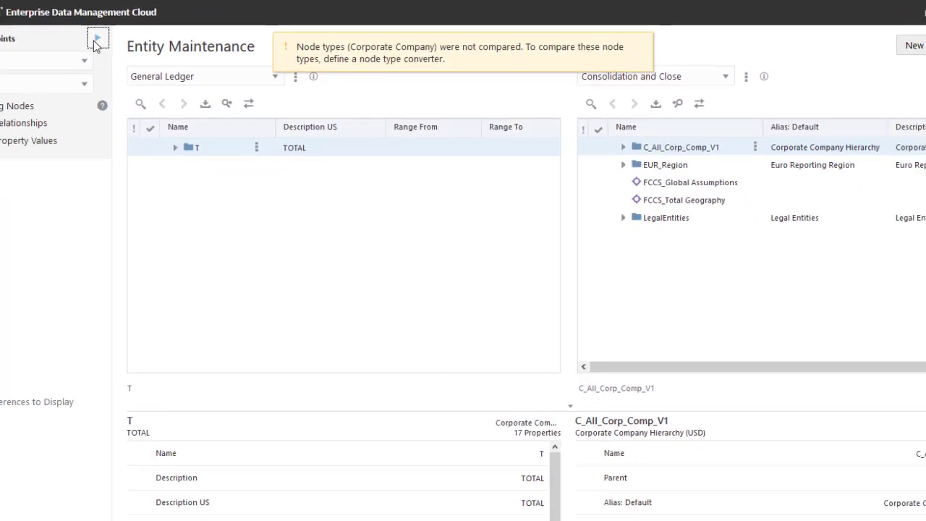
{"action": "left_click", "coordinate": [673, 65]}
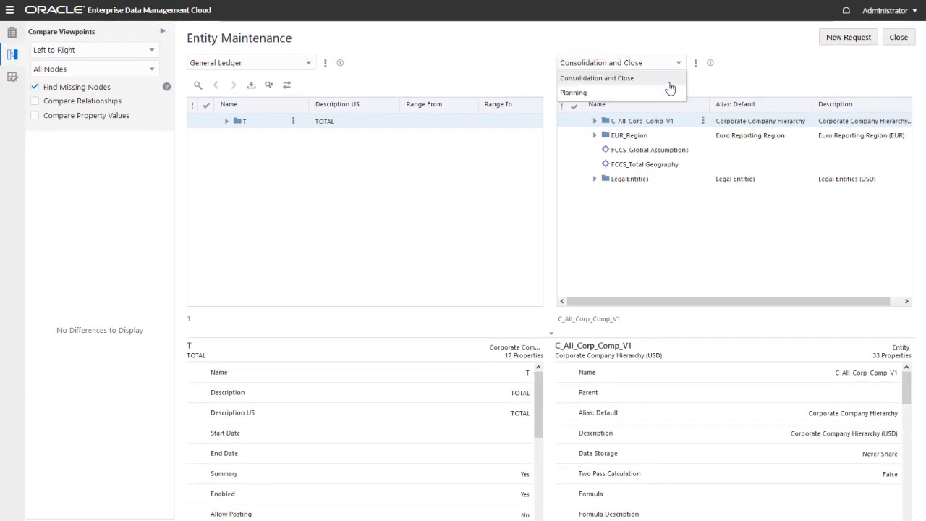
{"action": "left_click", "coordinate": [668, 87]}
{"action": "left_click", "coordinate": [164, 32]}
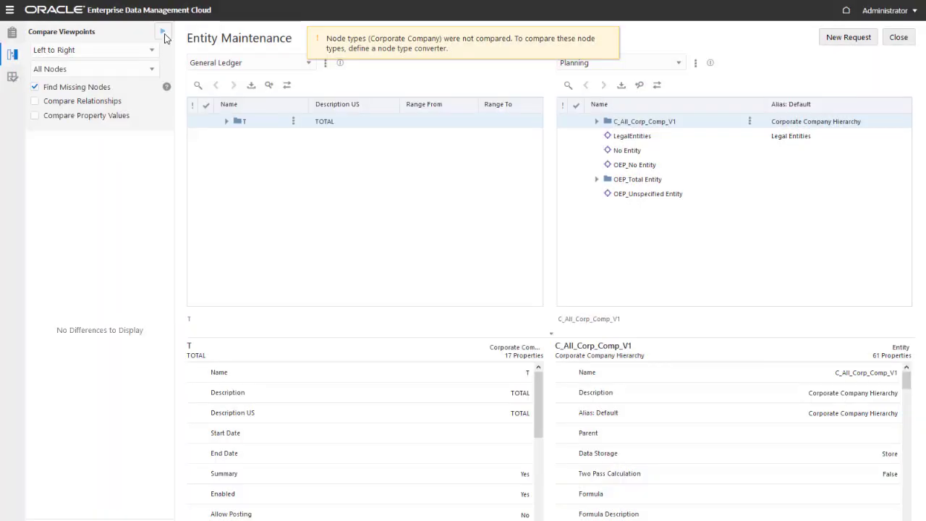
Switch the right viewpoint back to Consolidation and Close and inspect it.
{"action": "left_click", "coordinate": [678, 66]}
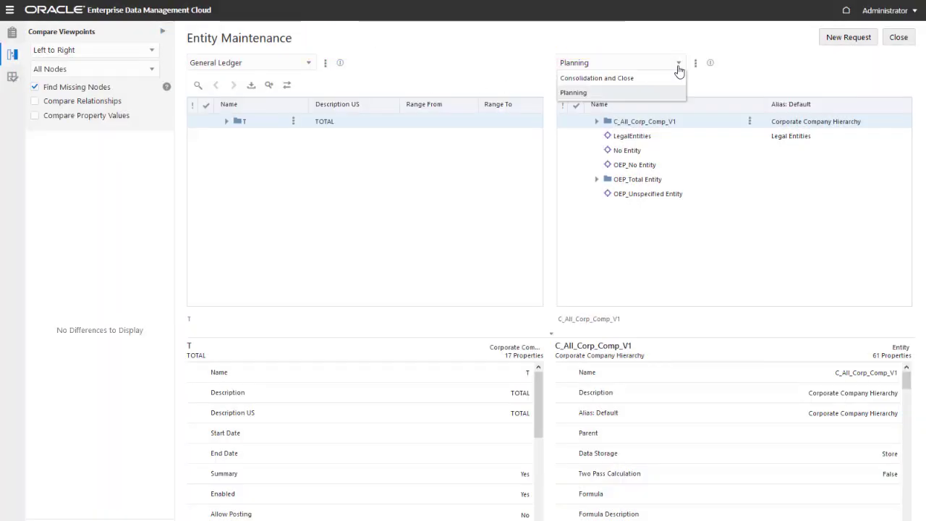
{"action": "left_click", "coordinate": [676, 78]}
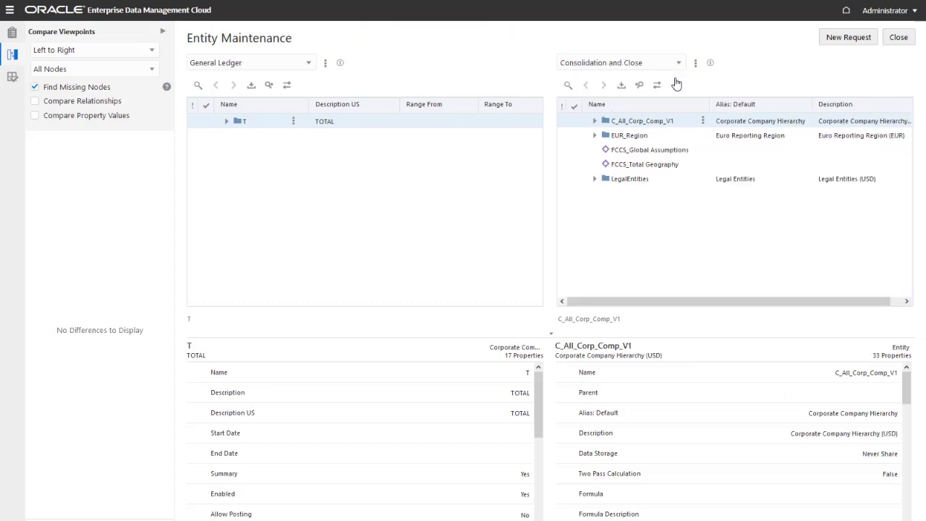
{"action": "left_click", "coordinate": [695, 63]}
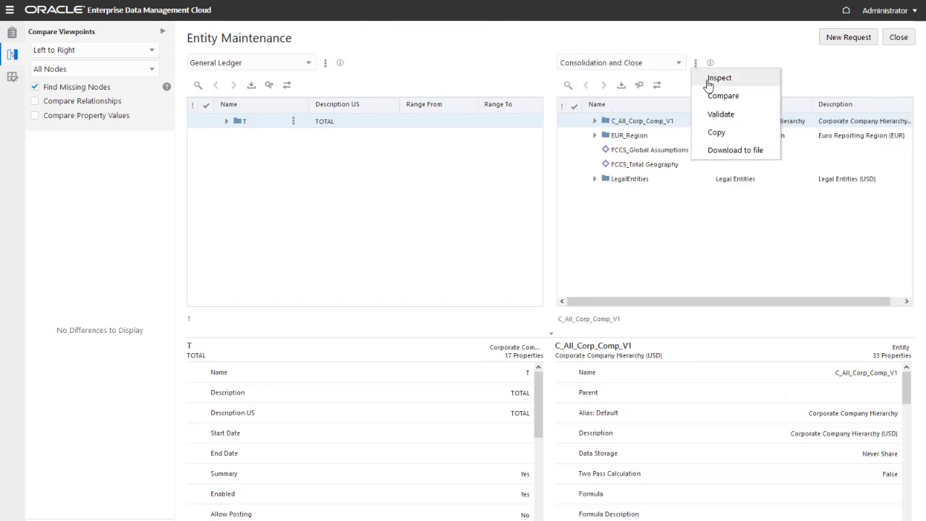
{"action": "left_click", "coordinate": [709, 84]}
Go through Data Chain and Node Types to the Entity node type's Converters tab.
{"action": "left_click", "coordinate": [268, 79]}
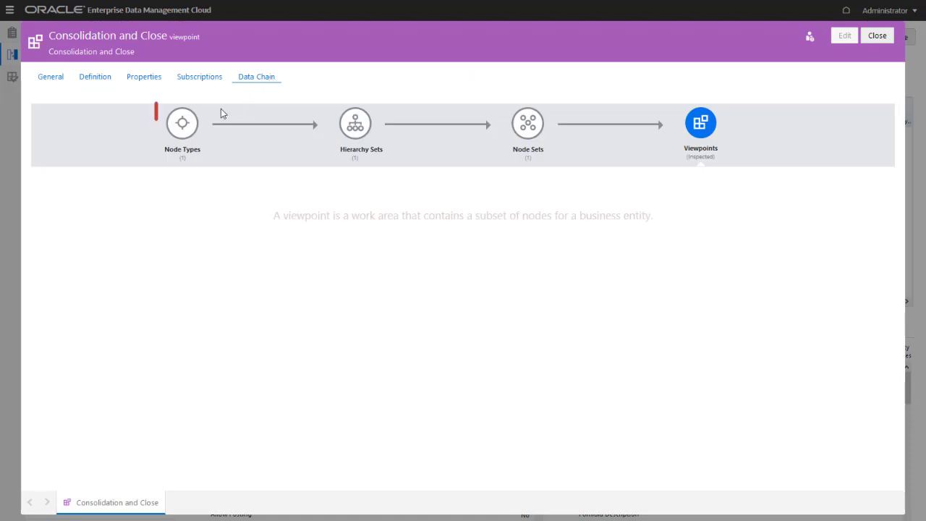
{"action": "left_click", "coordinate": [193, 128]}
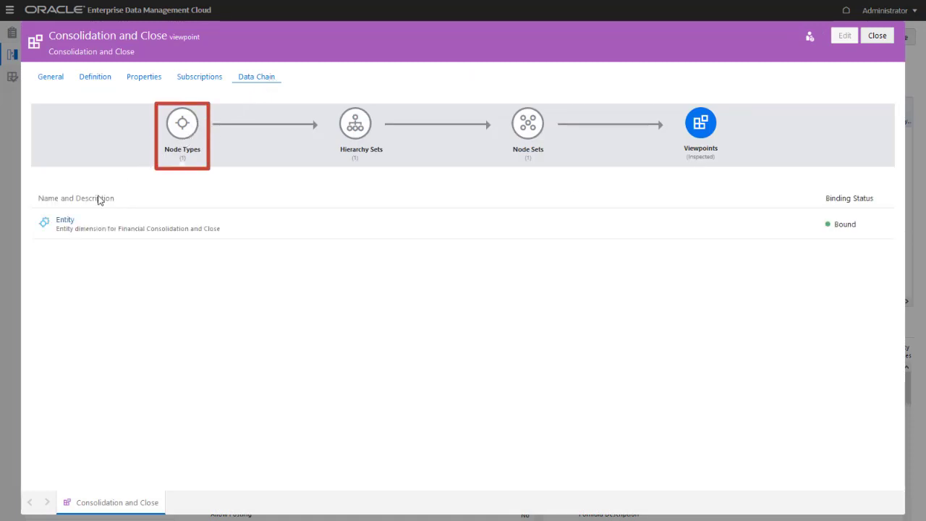
{"action": "left_click", "coordinate": [67, 223]}
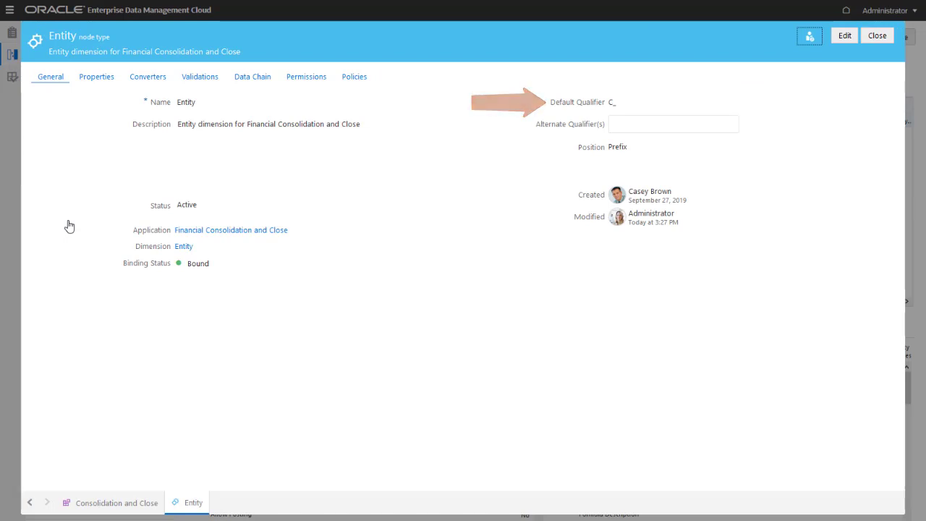
{"action": "left_click", "coordinate": [145, 81]}
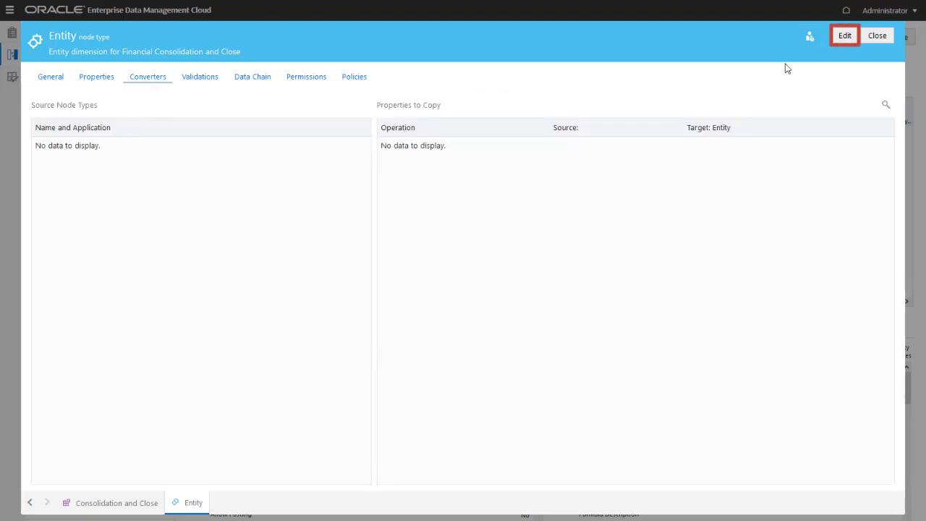
Add Corporate Company as a source node type for the Entity converter.
{"action": "left_click", "coordinate": [844, 36]}
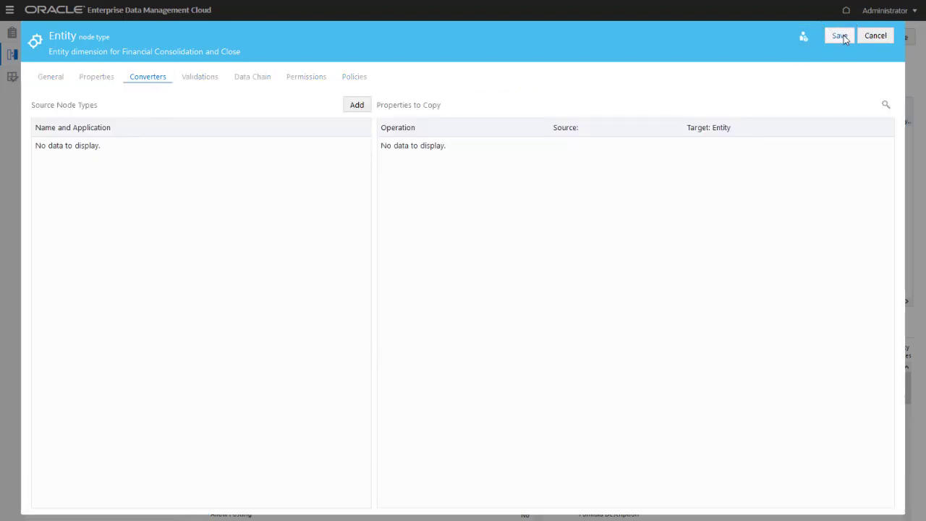
{"action": "left_click", "coordinate": [366, 105]}
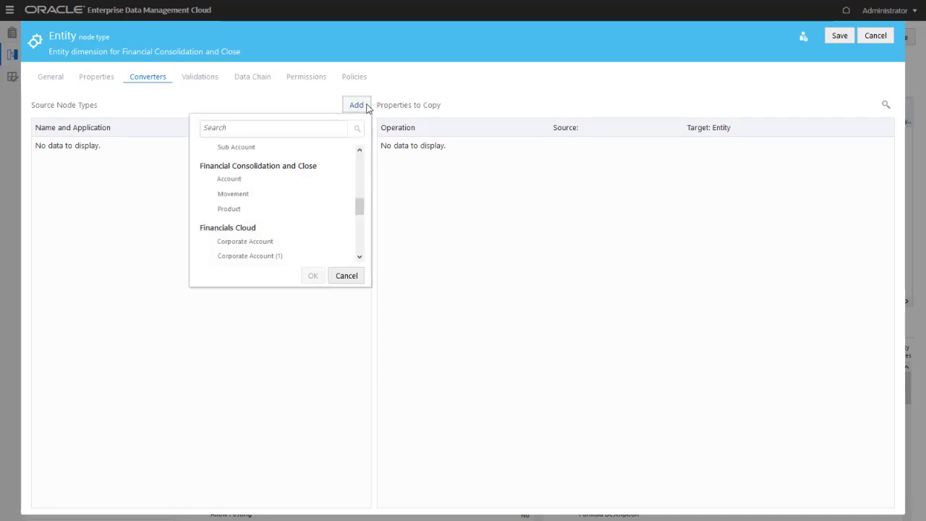
{"action": "left_click_drag", "start_coordinate": [359, 206], "coordinate": [360, 220]}
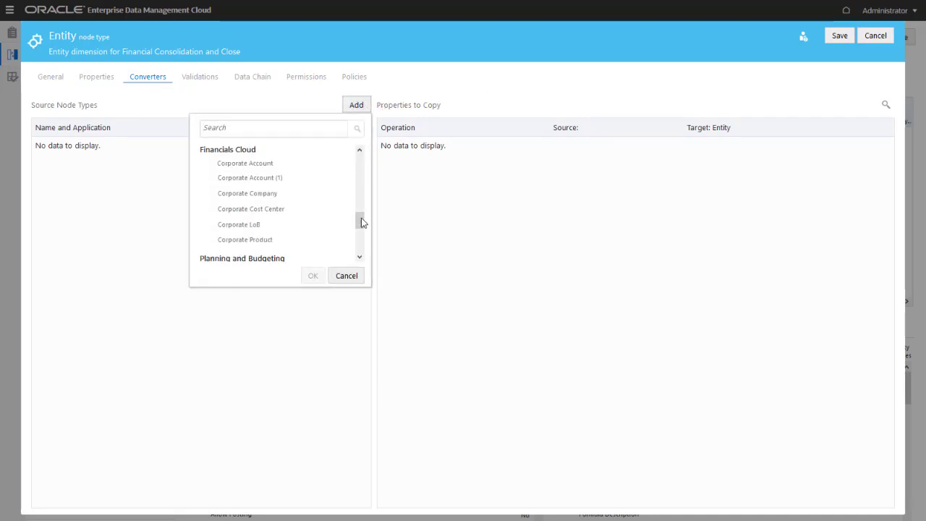
{"action": "left_click", "coordinate": [281, 195]}
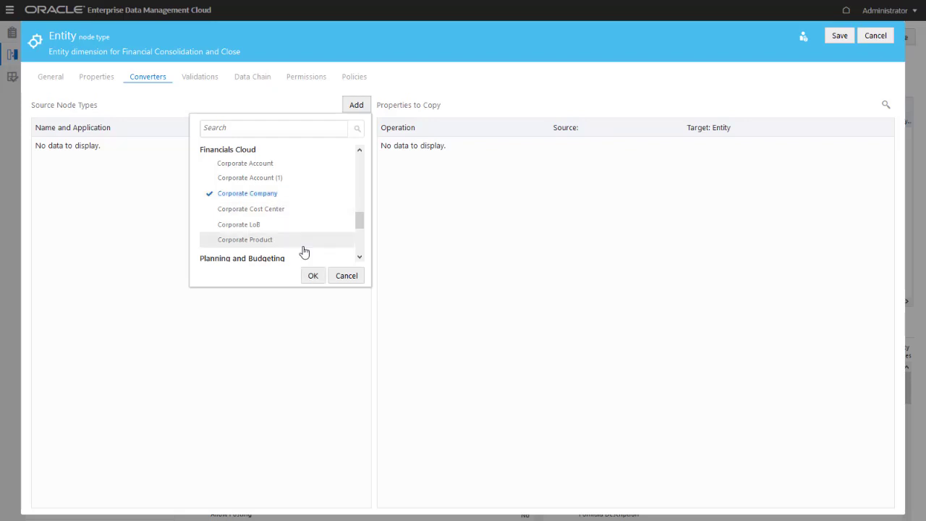
{"action": "left_click", "coordinate": [313, 277]}
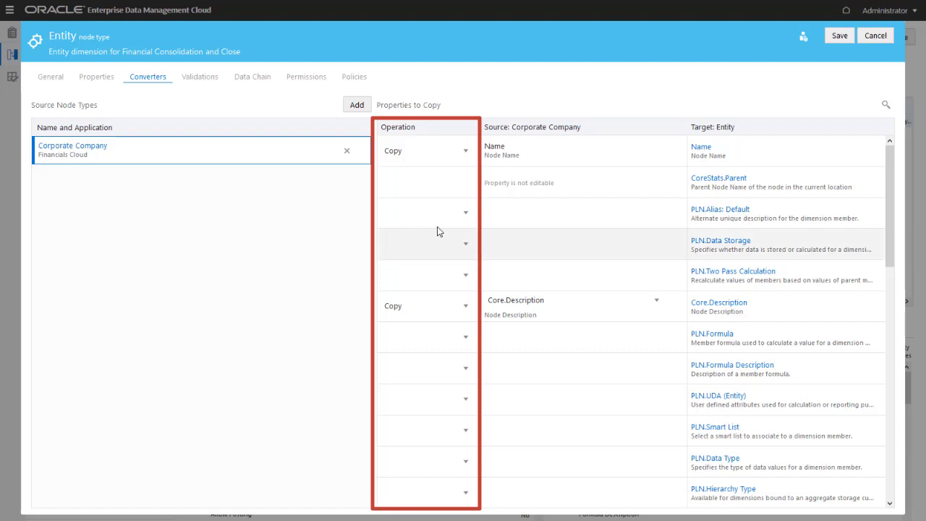
Copy Core.Description into PLN.Alias: Default, then save and close the inspector.
{"action": "left_click", "coordinate": [466, 216]}
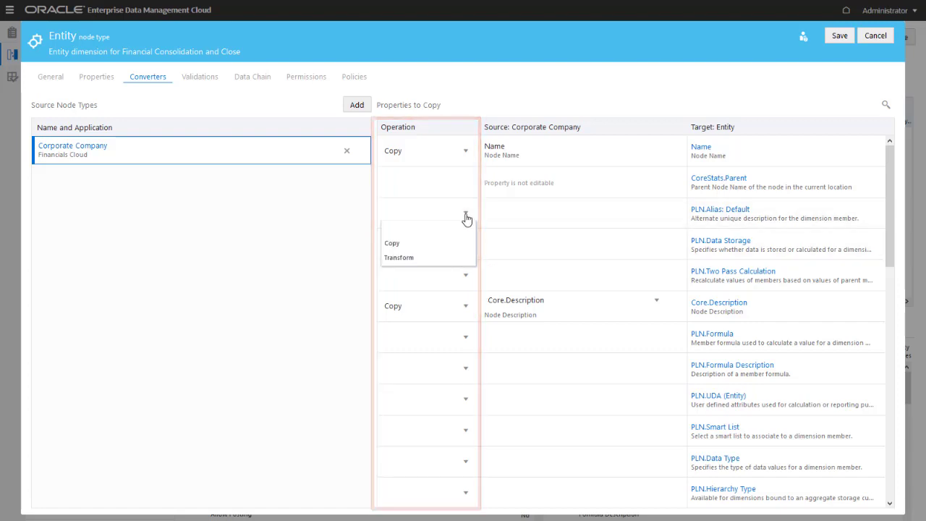
{"action": "left_click", "coordinate": [458, 244]}
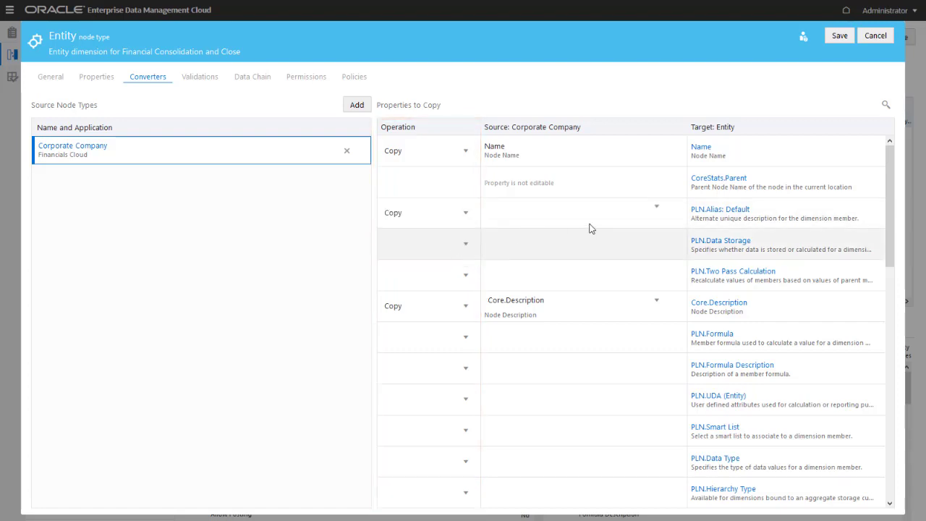
{"action": "left_click", "coordinate": [656, 211]}
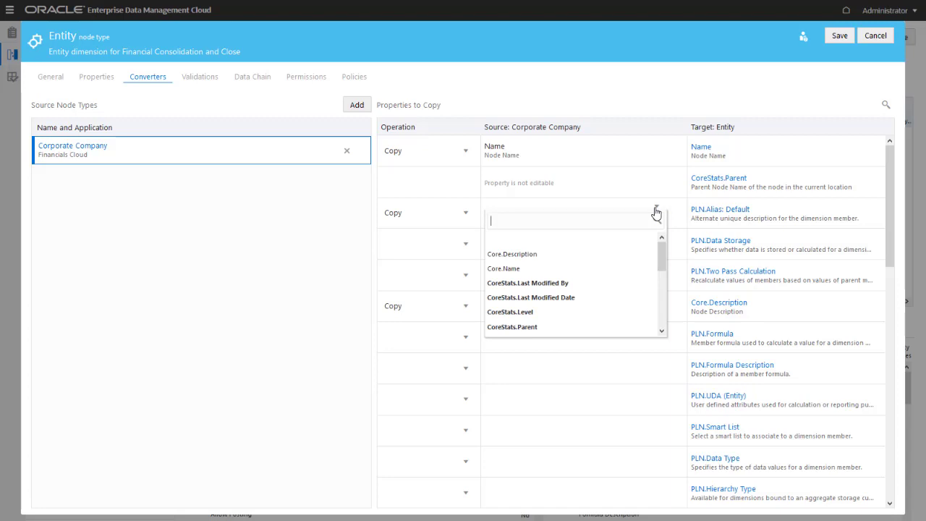
{"action": "left_click", "coordinate": [575, 257]}
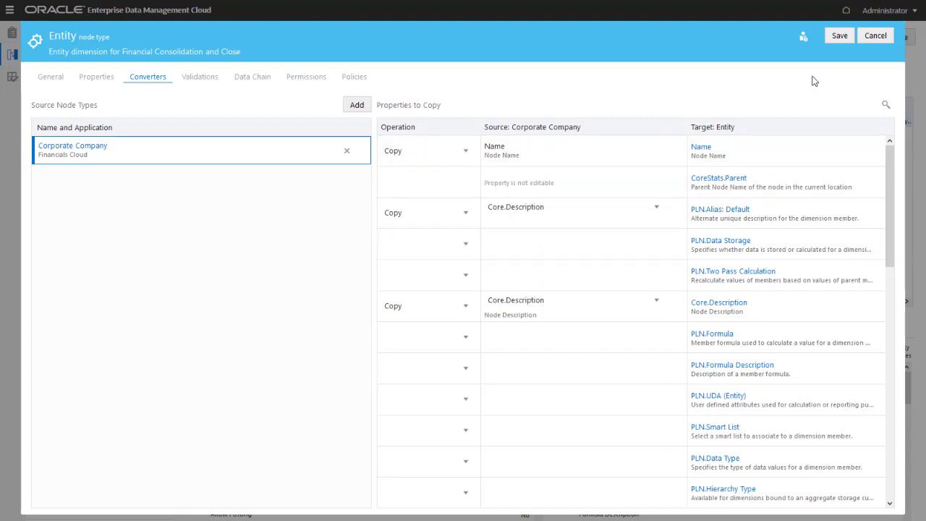
{"action": "left_click", "coordinate": [841, 36]}
{"action": "left_click", "coordinate": [863, 38]}
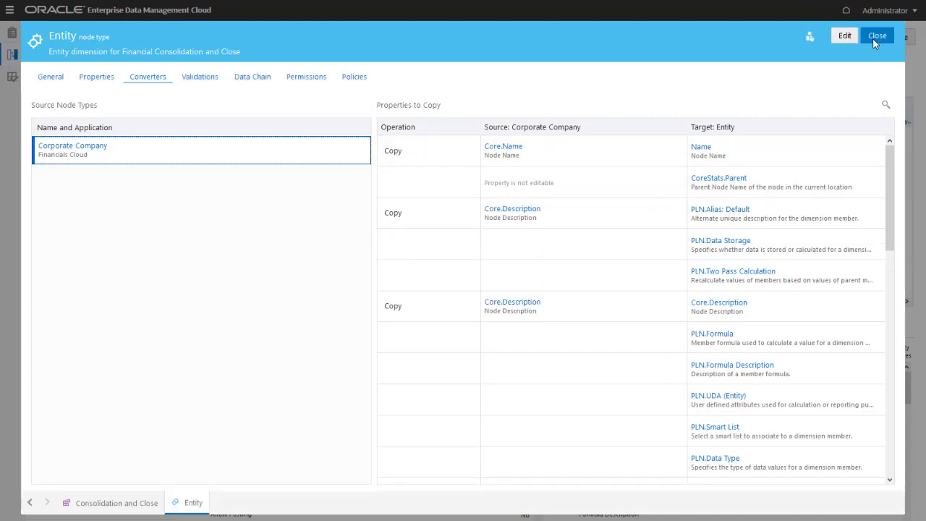
Rerun the missing-nodes comparison and start a new change request.
{"action": "left_click", "coordinate": [522, 302]}
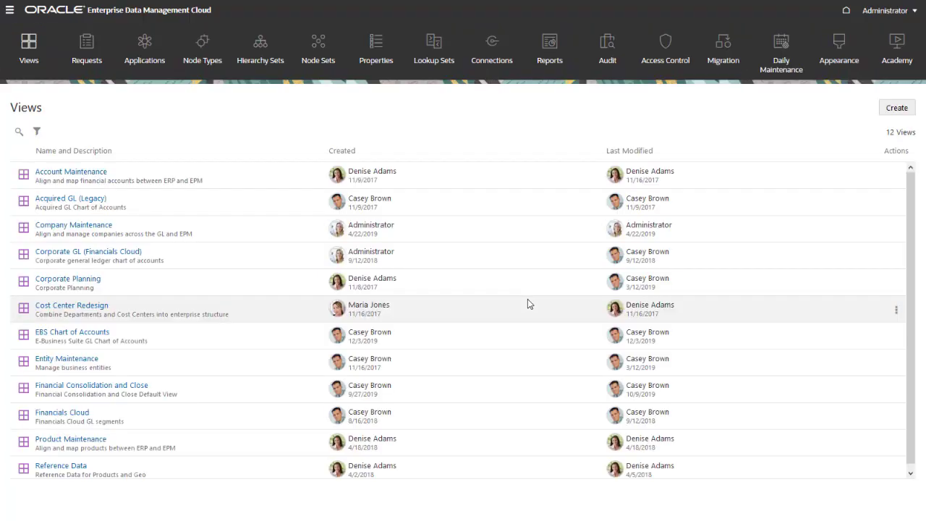
{"action": "left_click", "coordinate": [11, 54]}
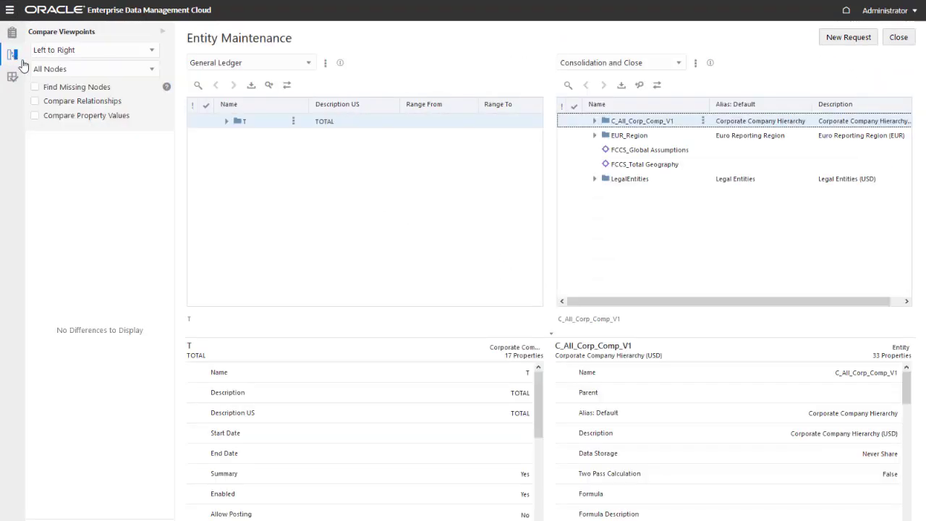
{"action": "left_click", "coordinate": [162, 32]}
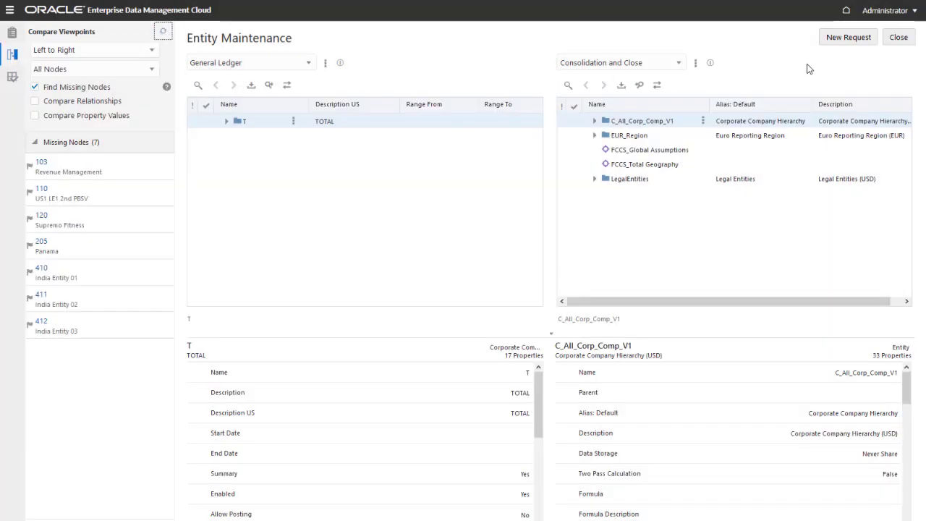
{"action": "left_click", "coordinate": [833, 45]}
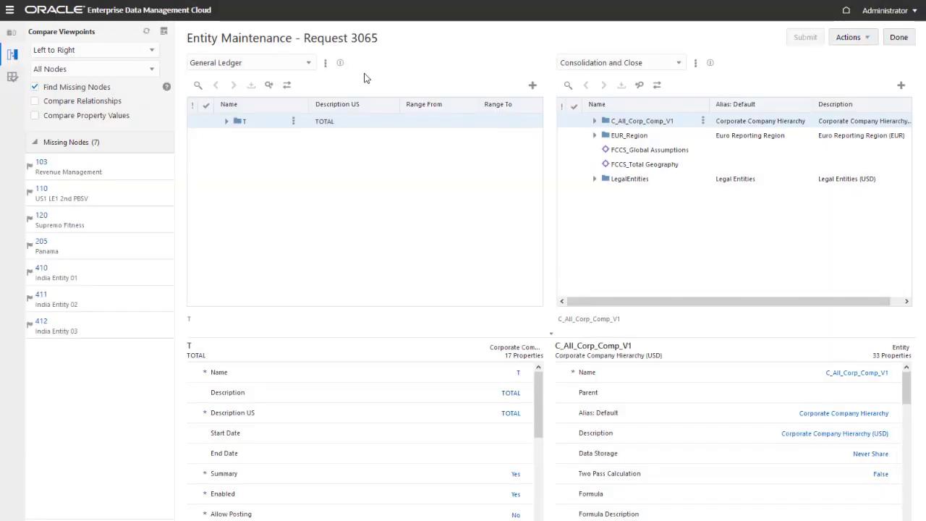
Drag missing node 103 Revenue Management onto C_100 in Consolidation and Close.
{"action": "left_click", "coordinate": [124, 166]}
{"action": "left_click", "coordinate": [262, 180]}
{"action": "left_click", "coordinate": [268, 86]}
{"action": "left_click", "coordinate": [265, 194]}
{"action": "left_click_drag", "start_coordinate": [265, 193], "coordinate": [642, 165]}
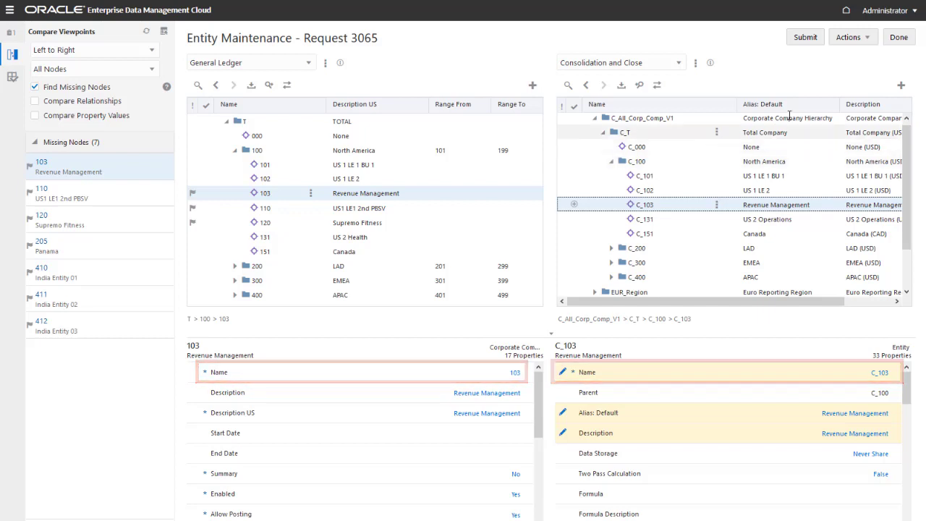
Finish Request 3065 and open the Planning viewpoint's Entity node type converters.
{"action": "left_click", "coordinate": [899, 37]}
{"action": "left_click", "coordinate": [679, 65]}
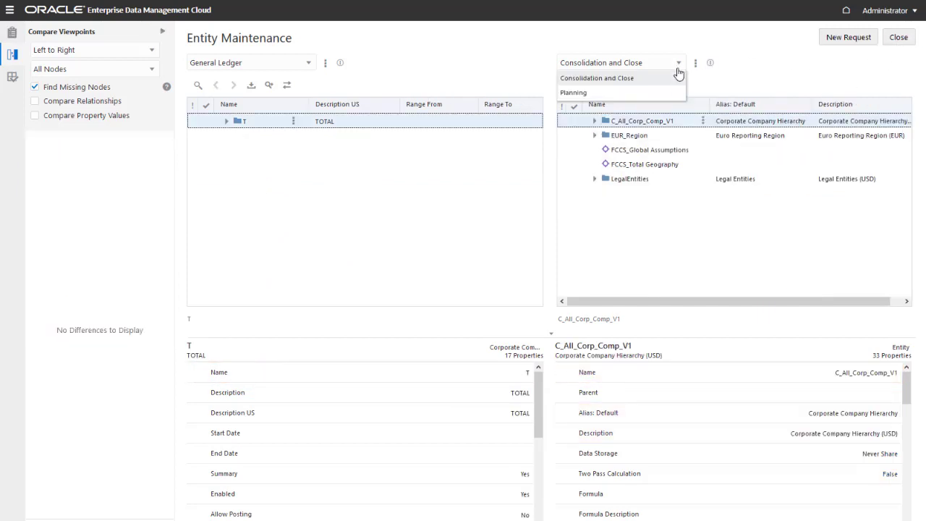
{"action": "left_click", "coordinate": [680, 91]}
{"action": "left_click", "coordinate": [695, 63]}
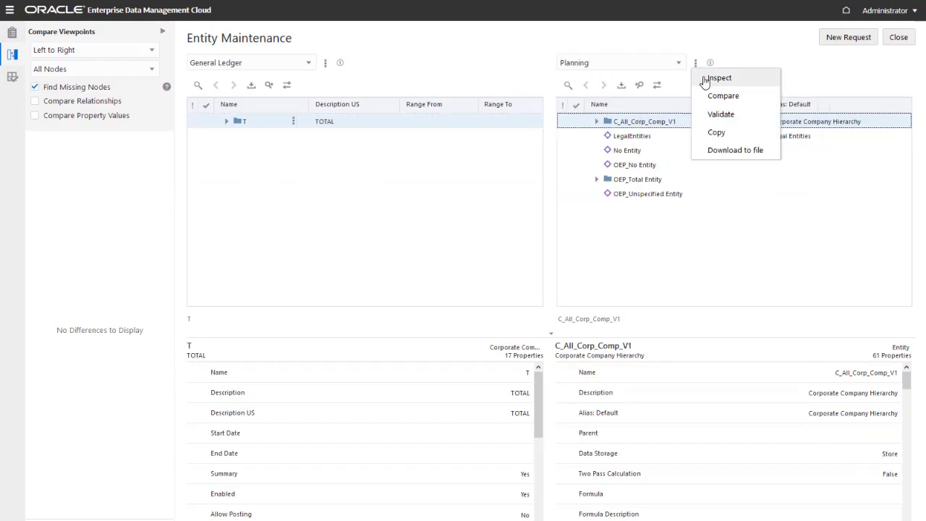
{"action": "left_click", "coordinate": [706, 77]}
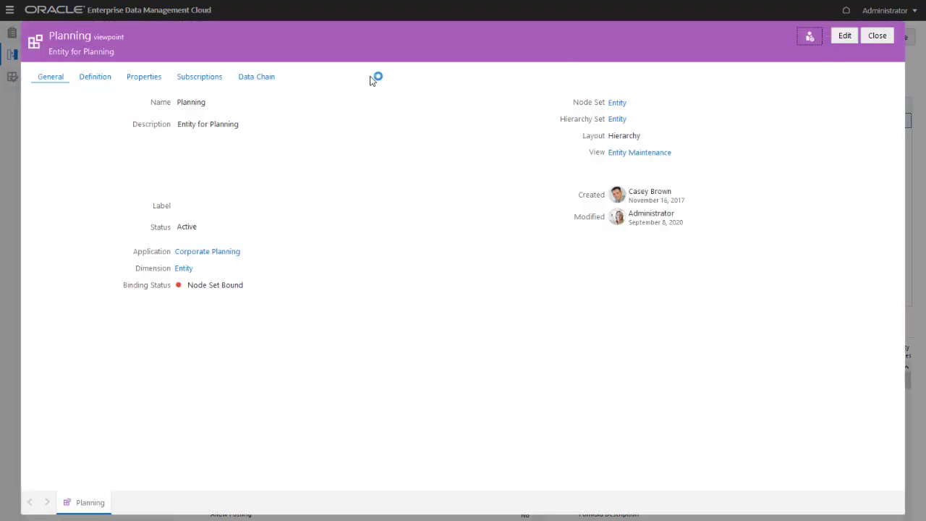
{"action": "left_click", "coordinate": [259, 76]}
{"action": "left_click", "coordinate": [65, 220]}
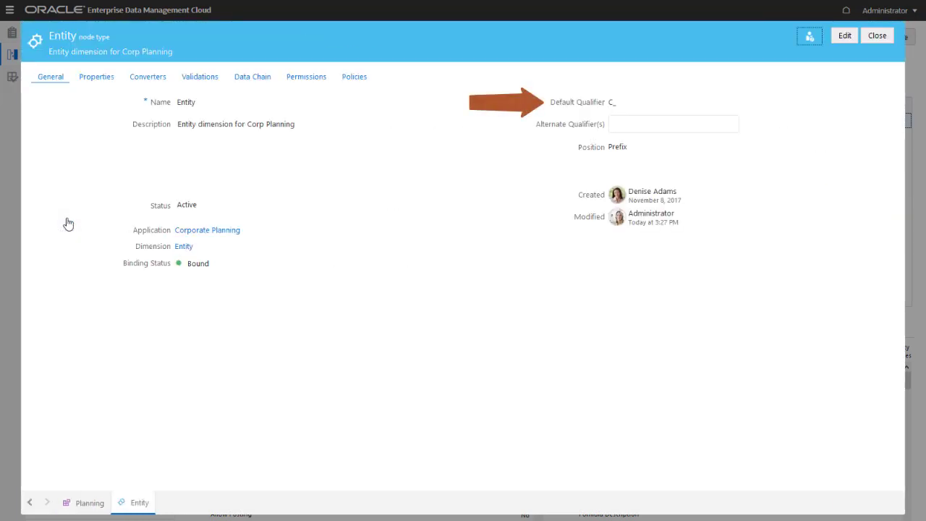
{"action": "left_click", "coordinate": [143, 85]}
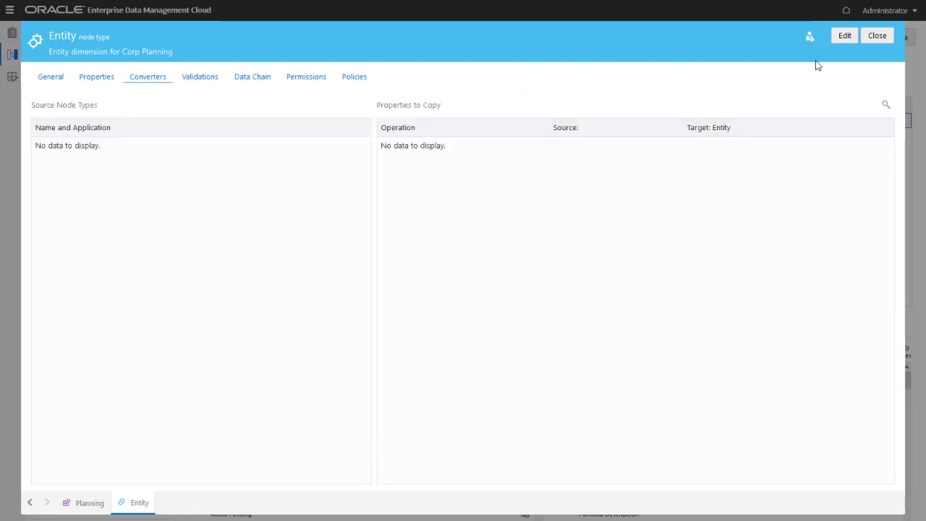
Add Corporate Company from Financials Cloud as a converter source node type.
{"action": "left_click", "coordinate": [843, 37]}
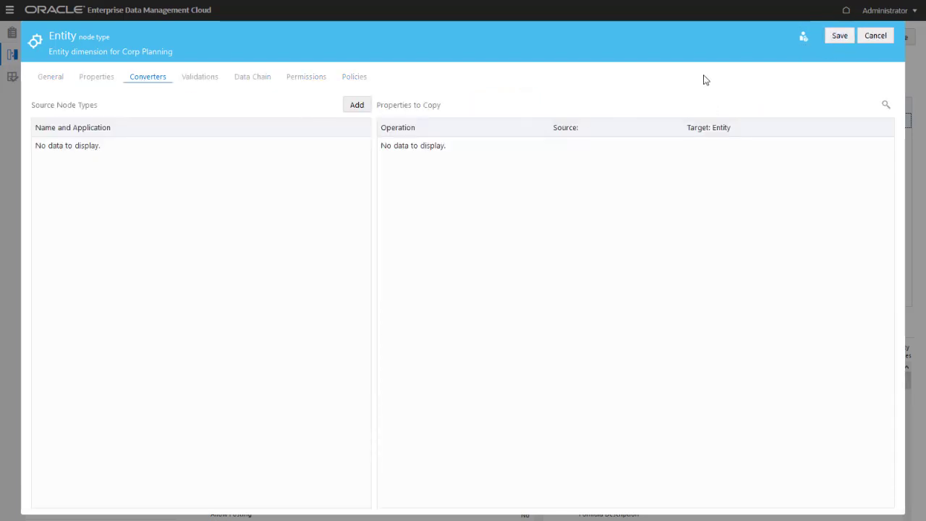
{"action": "left_click", "coordinate": [357, 106]}
{"action": "left_click_drag", "start_coordinate": [359, 204], "coordinate": [359, 217]}
{"action": "left_click", "coordinate": [279, 206]}
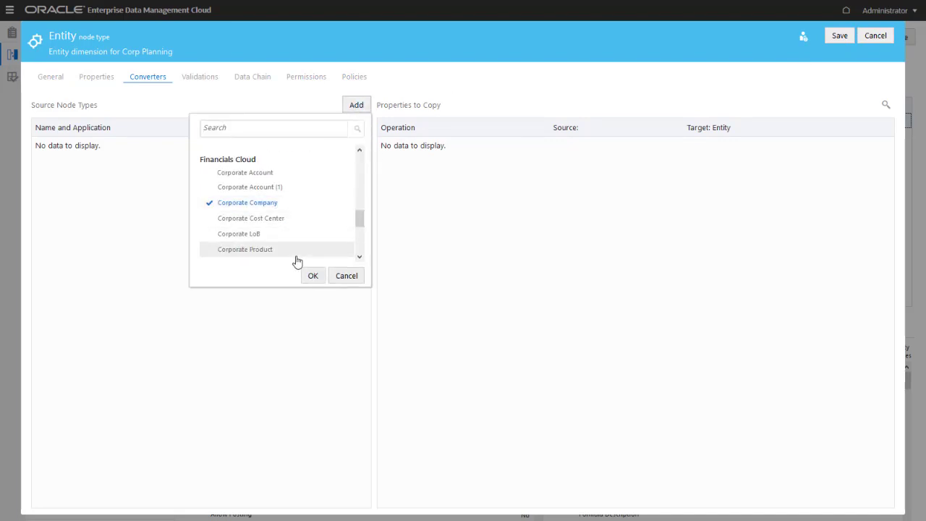
{"action": "left_click", "coordinate": [312, 275]}
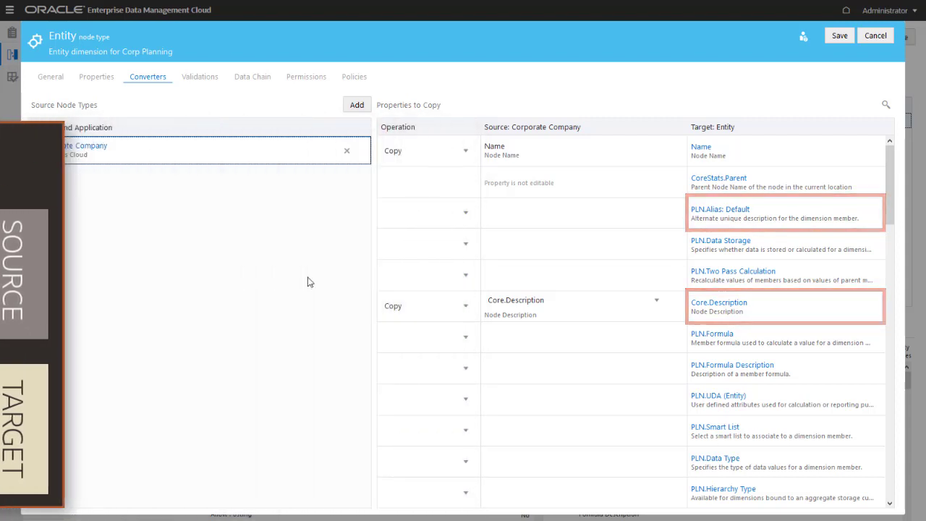
Set PLN.Alias: Default to Transform, starting the expression with the source node's name.
{"action": "left_click", "coordinate": [466, 214]}
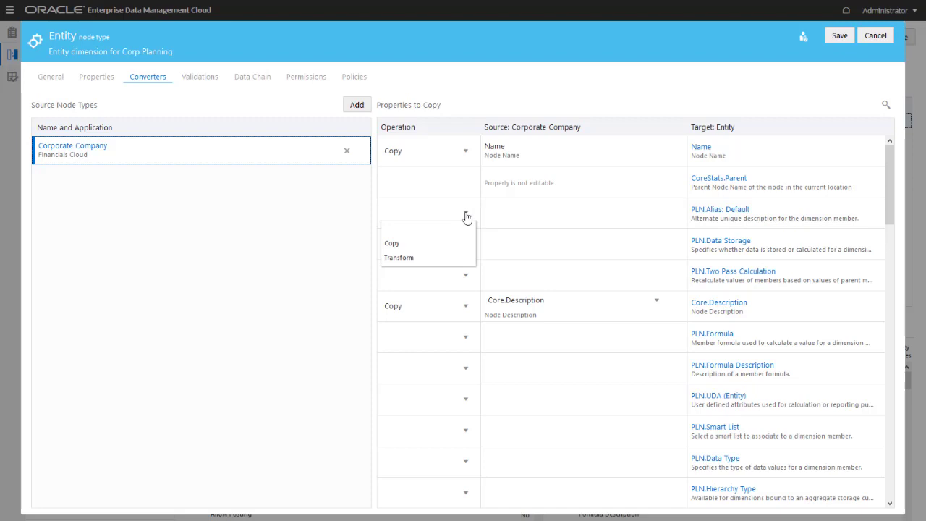
{"action": "left_click", "coordinate": [460, 258]}
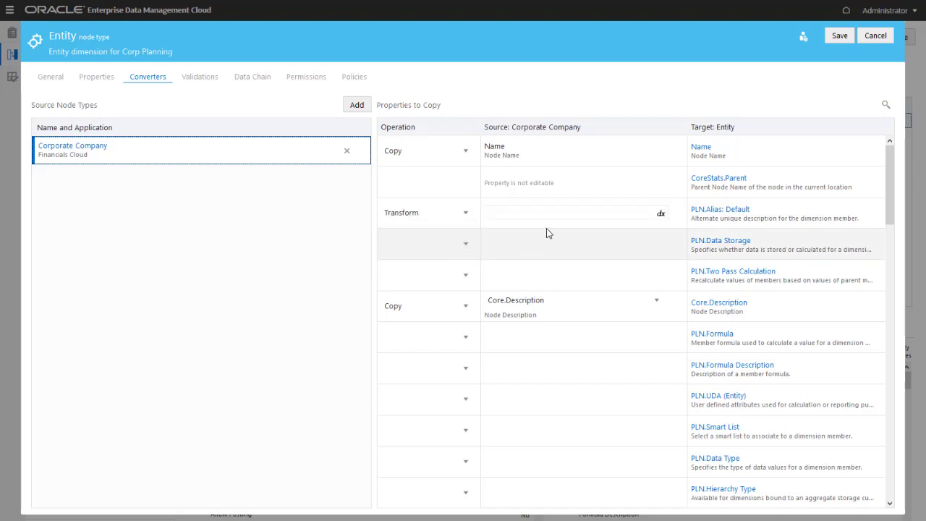
{"action": "left_click", "coordinate": [661, 216]}
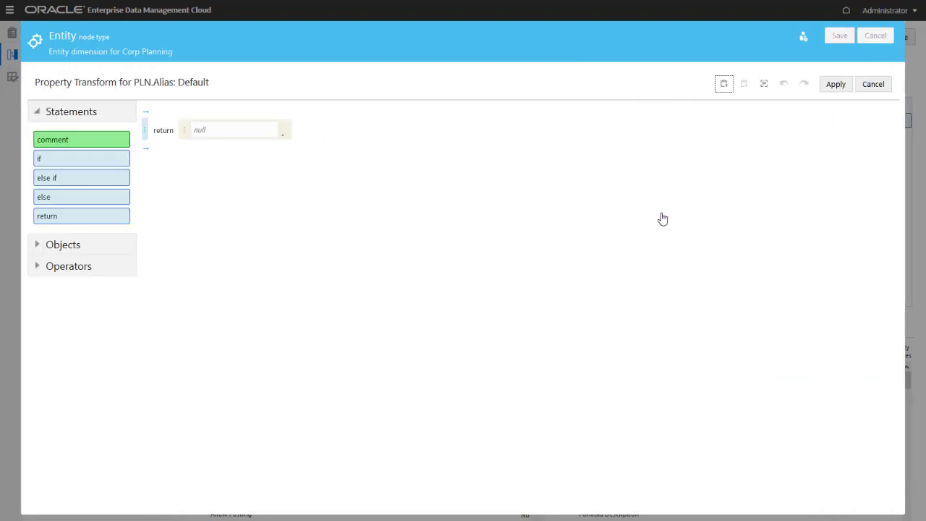
{"action": "left_click", "coordinate": [186, 131]}
{"action": "left_click", "coordinate": [196, 148]}
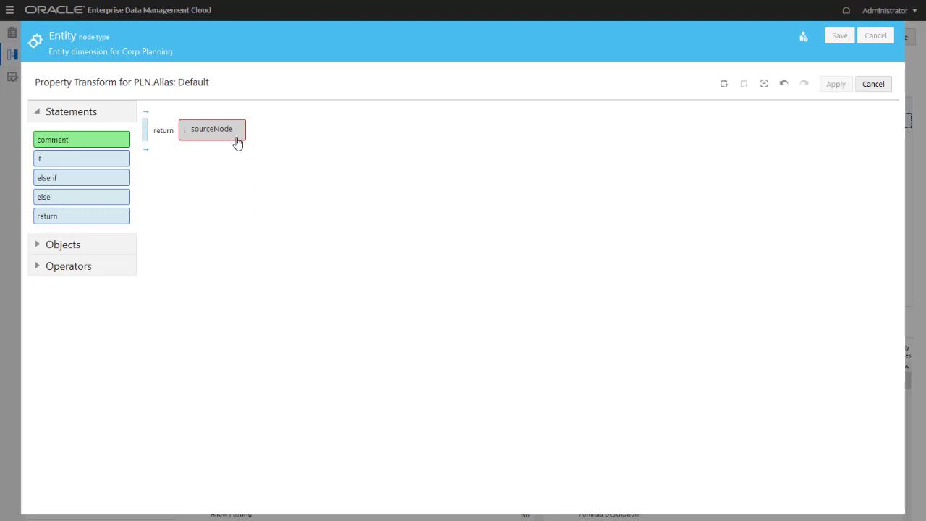
{"action": "left_click", "coordinate": [237, 143]}
{"action": "left_click", "coordinate": [254, 221]}
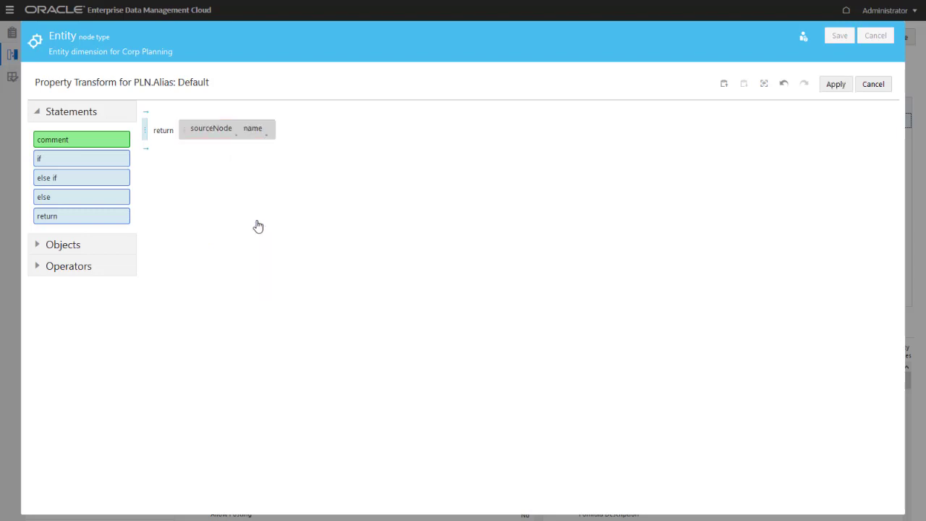
Concatenate '-' and the source Core.Description onto the name and apply the alias expression.
{"action": "left_click", "coordinate": [268, 142]}
{"action": "left_click", "coordinate": [279, 146]}
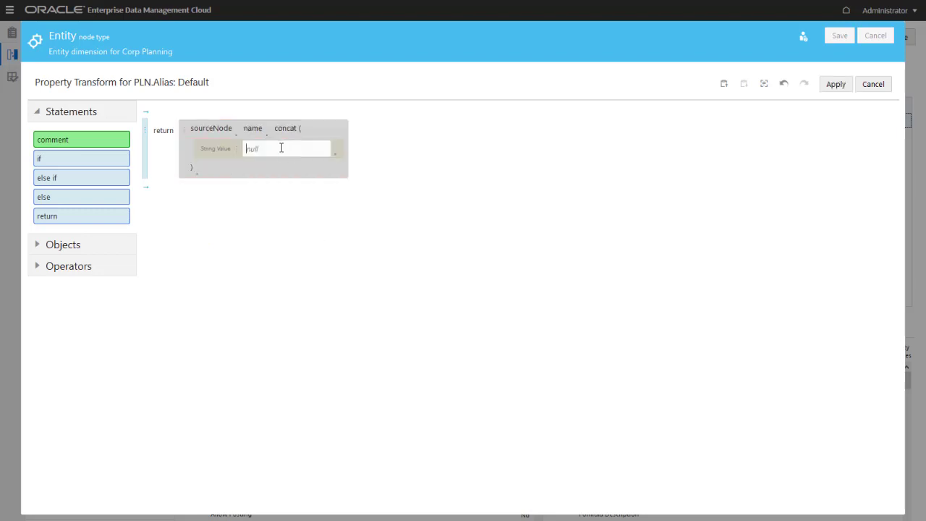
{"action": "type", "text": "-"}
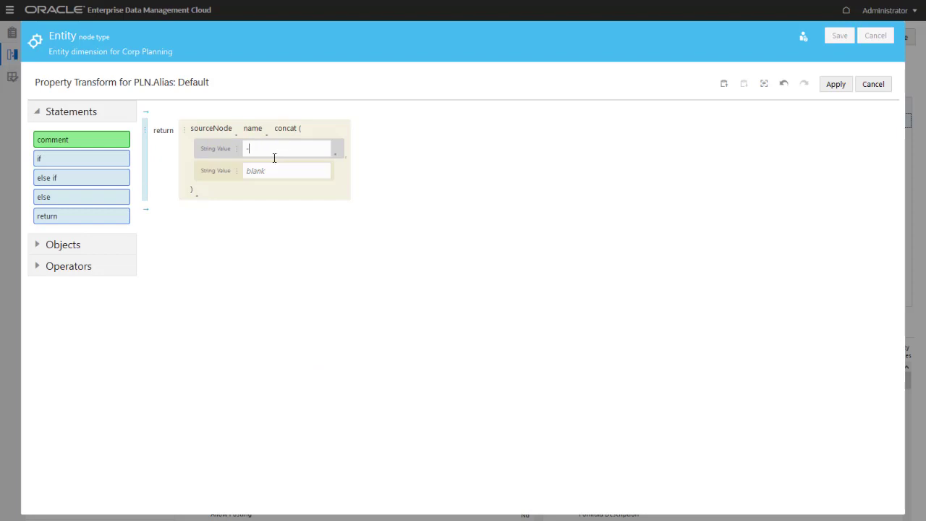
{"action": "left_click", "coordinate": [239, 179]}
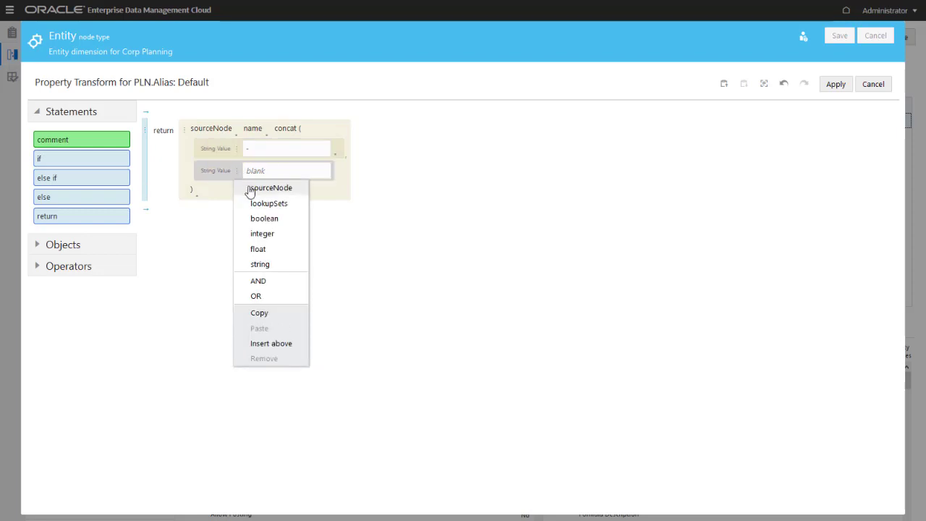
{"action": "left_click", "coordinate": [280, 187]}
{"action": "left_click", "coordinate": [290, 179]}
{"action": "left_click", "coordinate": [299, 310]}
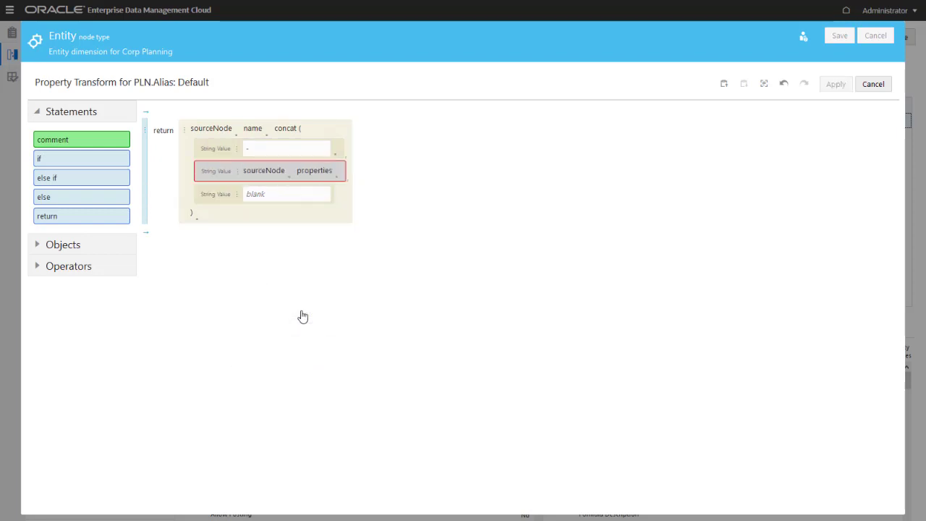
{"action": "left_click", "coordinate": [338, 179]}
{"action": "left_click", "coordinate": [352, 191]}
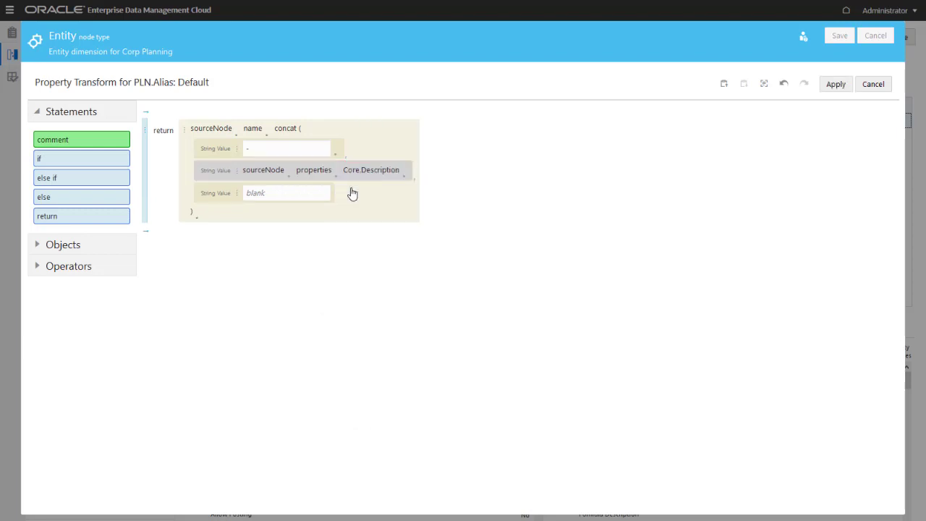
{"action": "left_click", "coordinate": [830, 88]}
Give Core.Description the same transform and save the Entity converter.
{"action": "left_click", "coordinate": [467, 310]}
{"action": "left_click", "coordinate": [455, 351]}
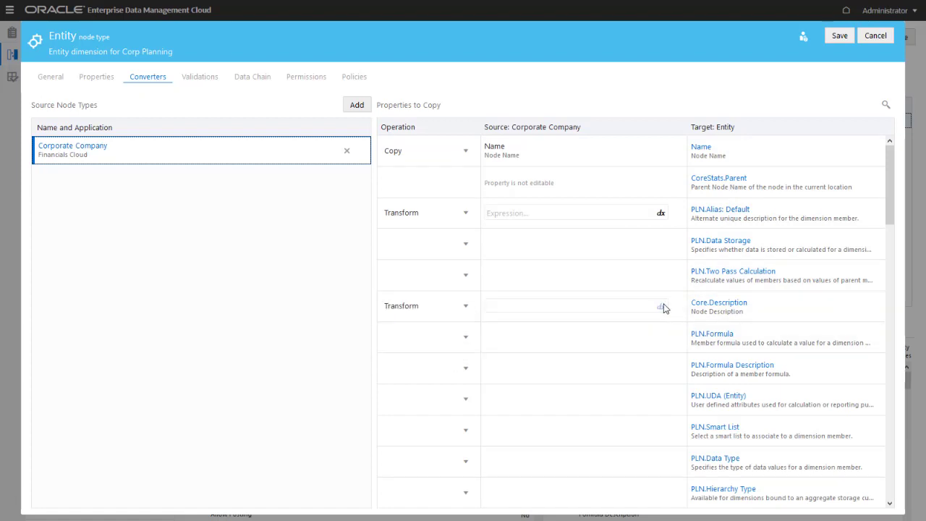
{"action": "left_click", "coordinate": [662, 306]}
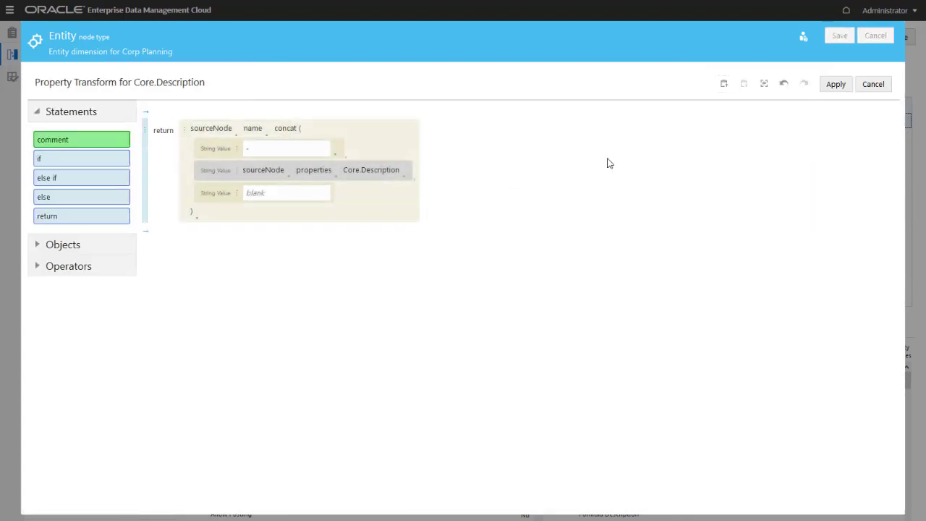
{"action": "left_click", "coordinate": [825, 86]}
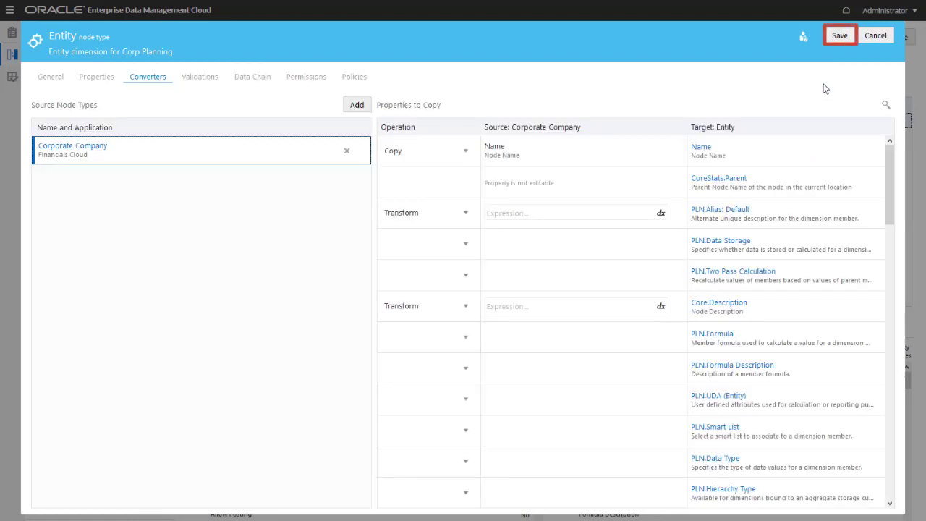
{"action": "left_click", "coordinate": [835, 41]}
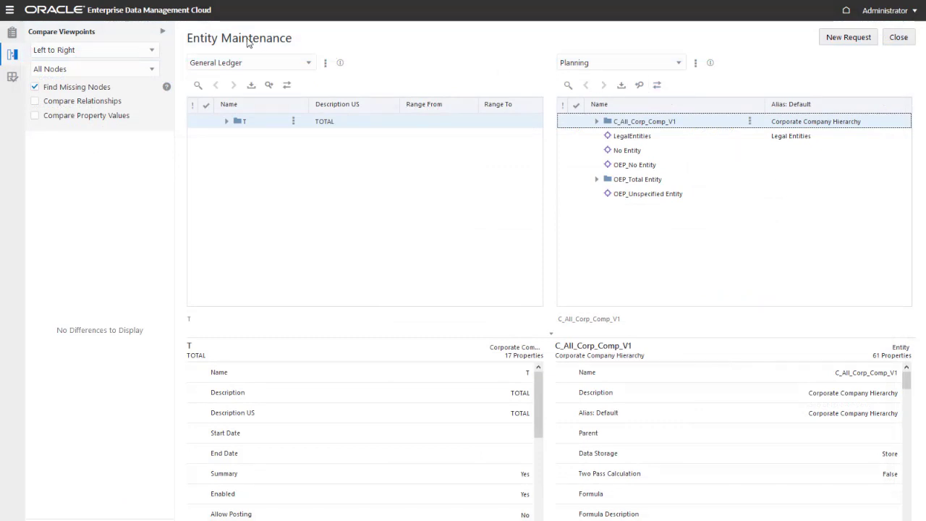
Reopen Request 3065 and run the General Ledger vs Planning missing-nodes comparison.
{"action": "left_click", "coordinate": [163, 32]}
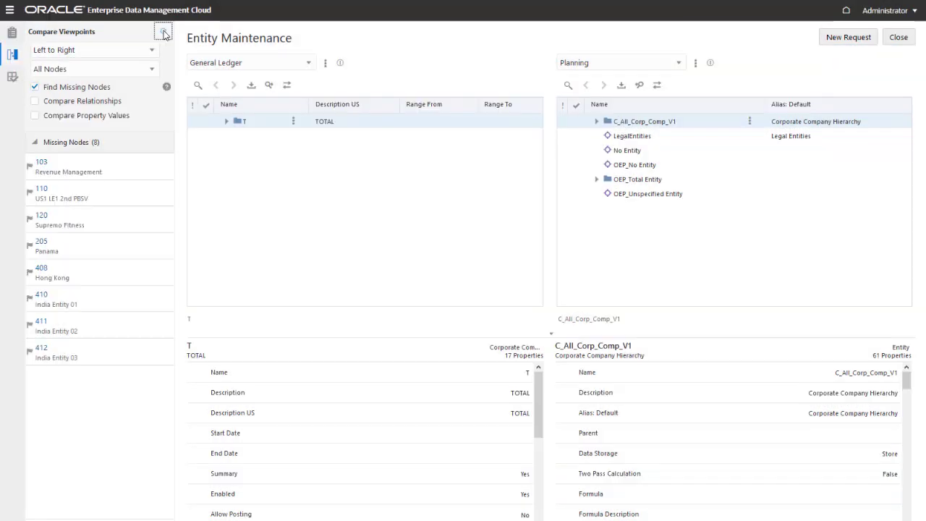
{"action": "left_click", "coordinate": [13, 34]}
{"action": "left_click", "coordinate": [45, 92]}
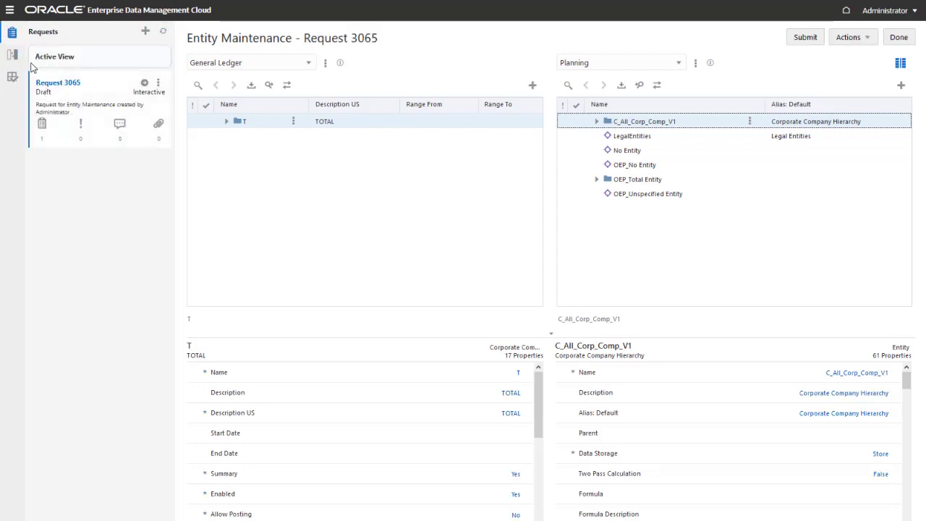
{"action": "left_click", "coordinate": [13, 54]}
{"action": "left_click", "coordinate": [163, 32]}
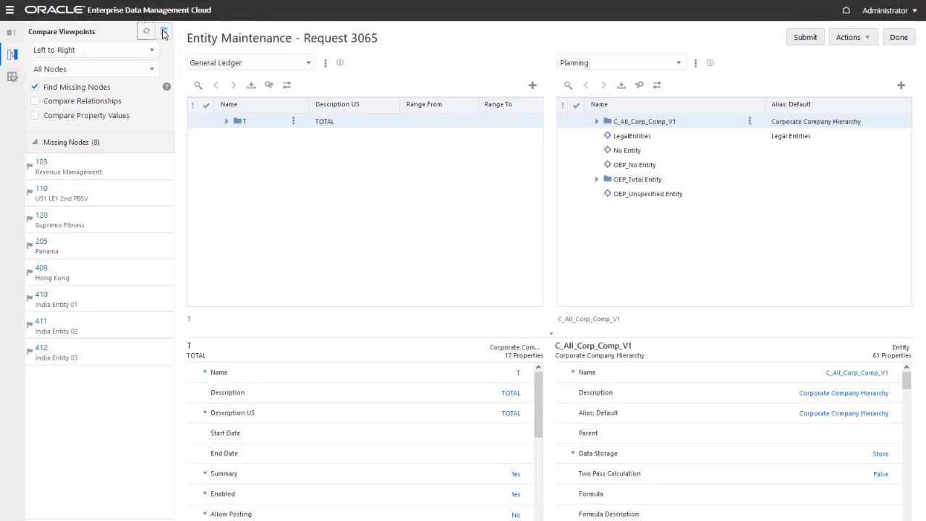
Locate missing node 103 and the matching C_102 node in Planning.
{"action": "left_click", "coordinate": [86, 169]}
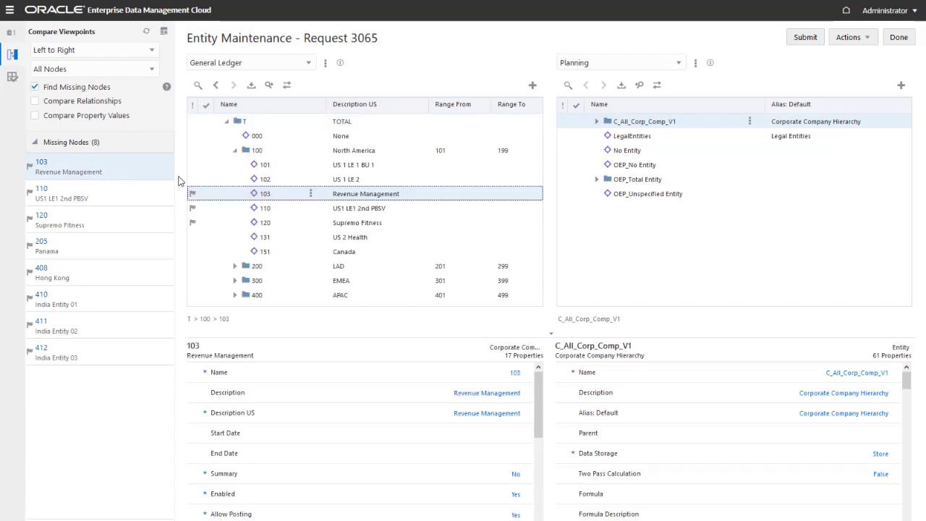
{"action": "left_click", "coordinate": [263, 179]}
{"action": "left_click", "coordinate": [269, 84]}
Drag node 103 from General Ledger onto C_100 in the Planning tree.
{"action": "left_click_drag", "start_coordinate": [278, 194], "coordinate": [631, 169]}
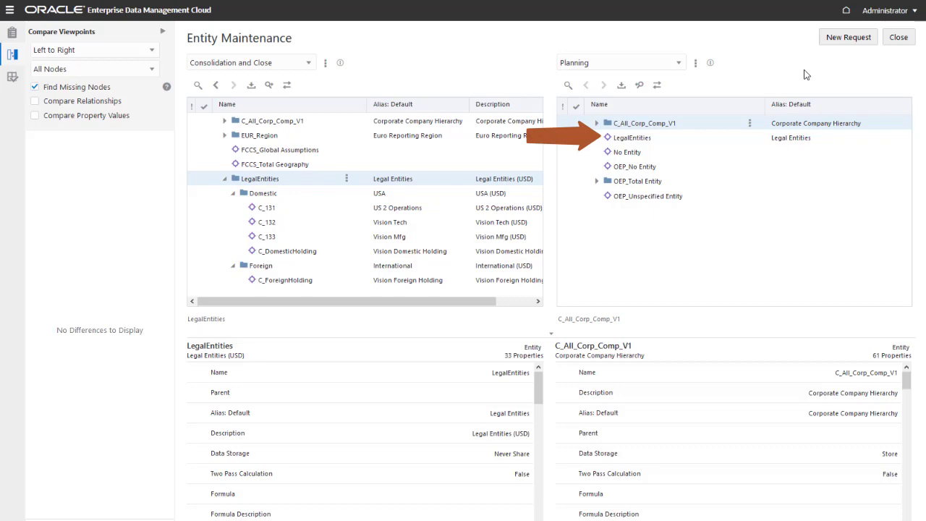
Add LE_ as an alternate qualifier on the Planning Entity node type and save.
{"action": "left_click", "coordinate": [695, 63]}
{"action": "left_click", "coordinate": [708, 80]}
{"action": "left_click", "coordinate": [277, 83]}
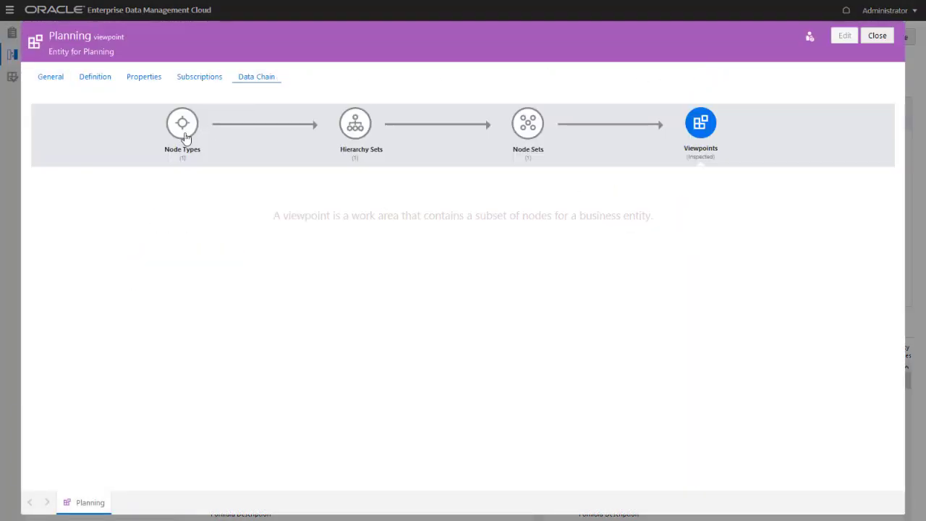
{"action": "left_click", "coordinate": [184, 135]}
{"action": "left_click", "coordinate": [68, 222]}
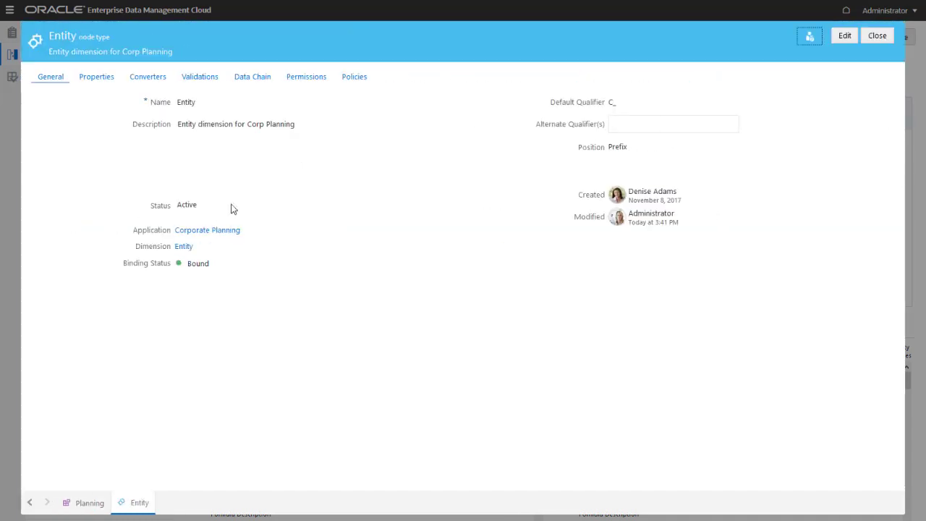
{"action": "left_click", "coordinate": [844, 36]}
{"action": "left_click", "coordinate": [679, 123]}
{"action": "type", "text": "LE_"}
{"action": "key", "text": "Return"}
{"action": "left_click", "coordinate": [834, 42]}
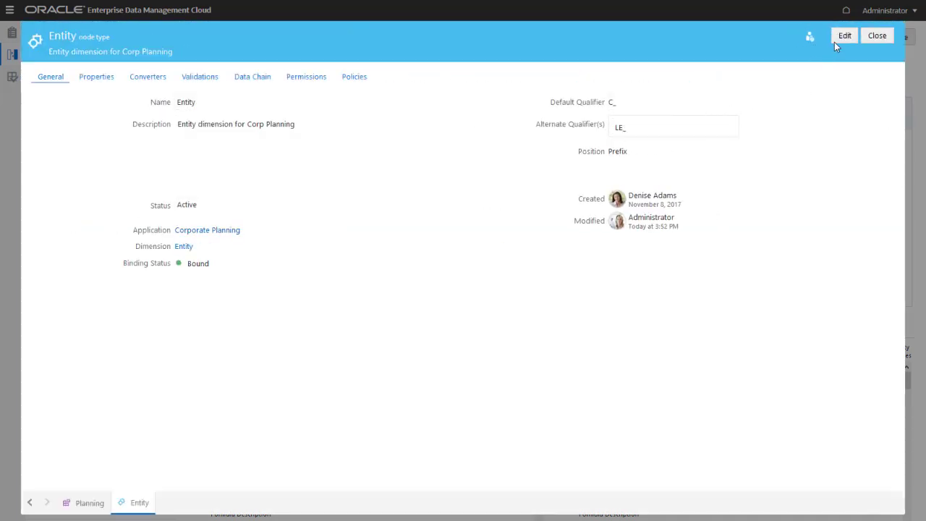
Add Consolidation and Close's Entity as a converter source with Name set to Transform.
{"action": "left_click", "coordinate": [161, 76]}
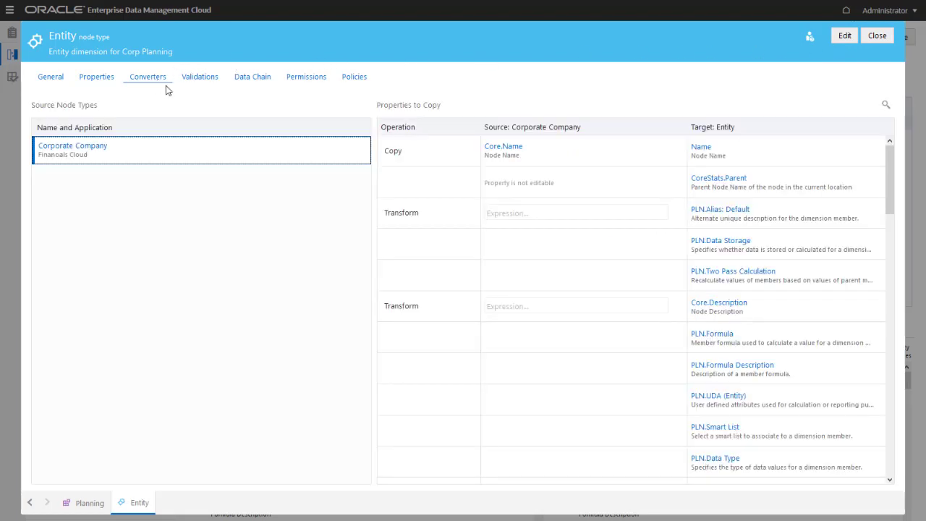
{"action": "left_click", "coordinate": [845, 35]}
{"action": "left_click", "coordinate": [357, 106]}
{"action": "left_click", "coordinate": [224, 178]}
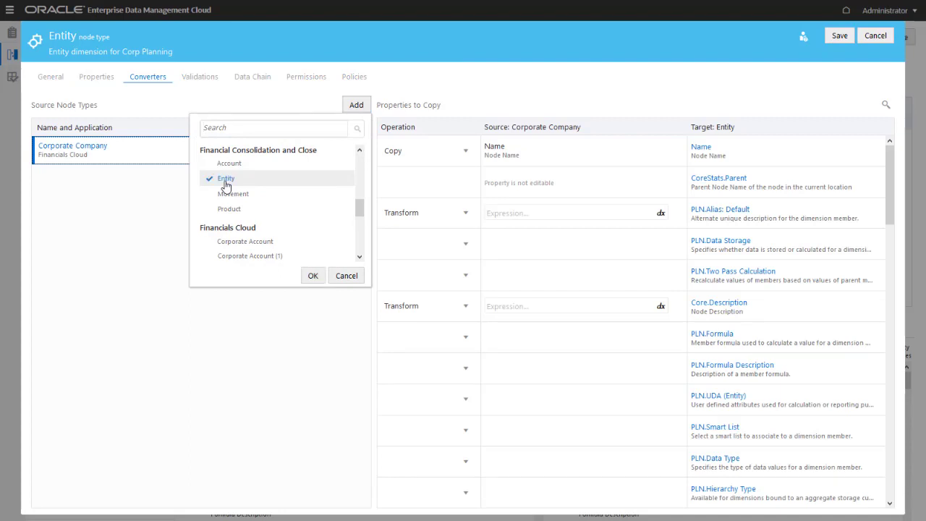
{"action": "left_click", "coordinate": [312, 276]}
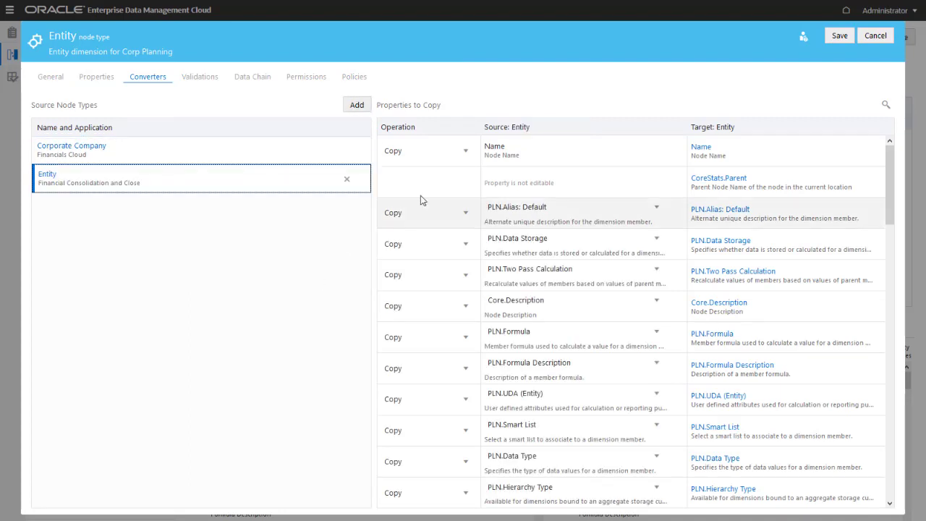
{"action": "left_click", "coordinate": [463, 152]}
{"action": "left_click", "coordinate": [459, 183]}
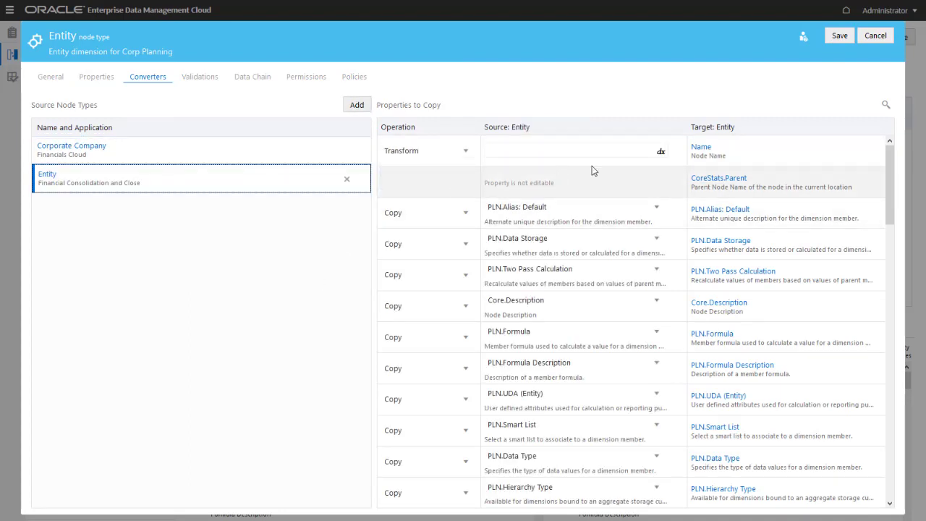
{"action": "left_click", "coordinate": [660, 152]}
Replace the default return with an AND if whose first test is sourceNode.children.size greaterThan 0.
{"action": "left_click", "coordinate": [145, 131]}
{"action": "left_click", "coordinate": [167, 145]}
{"action": "left_click", "coordinate": [143, 114]}
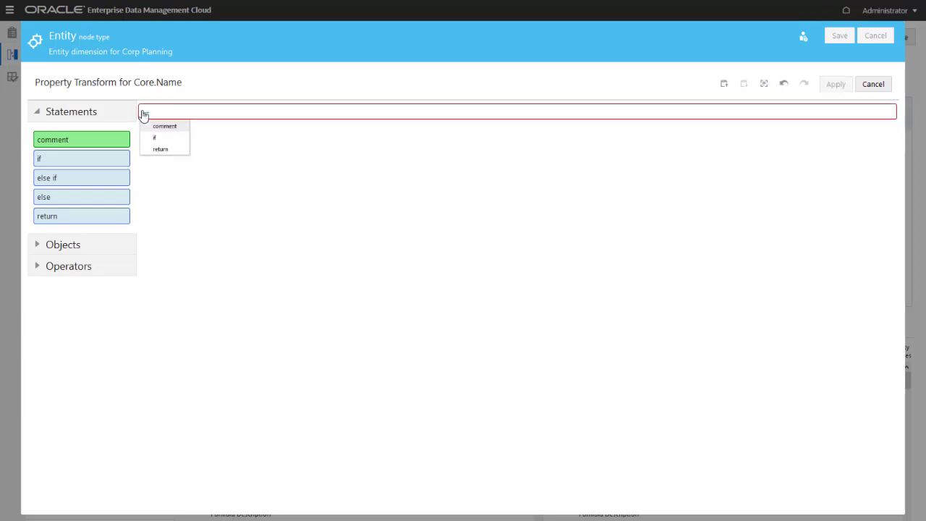
{"action": "left_click", "coordinate": [154, 142]}
{"action": "left_click", "coordinate": [168, 137]}
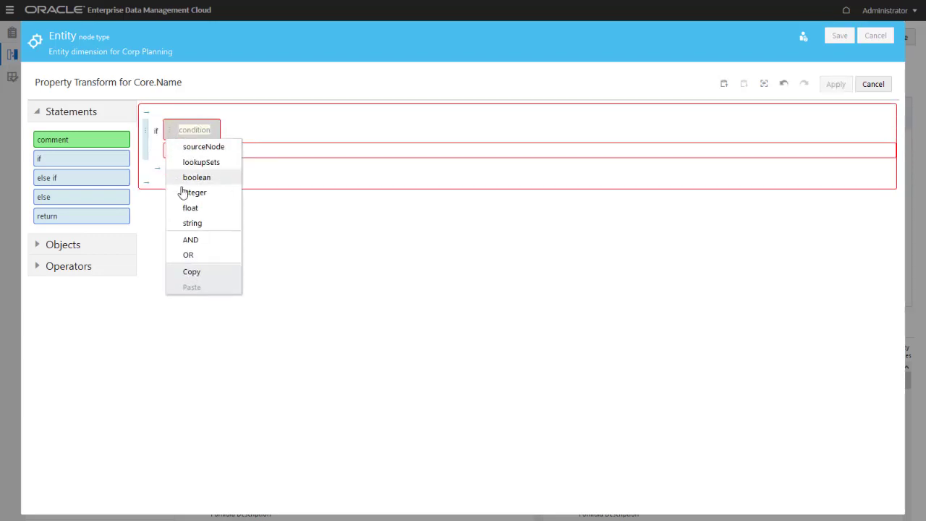
{"action": "left_click", "coordinate": [188, 239]}
{"action": "left_click", "coordinate": [185, 139]}
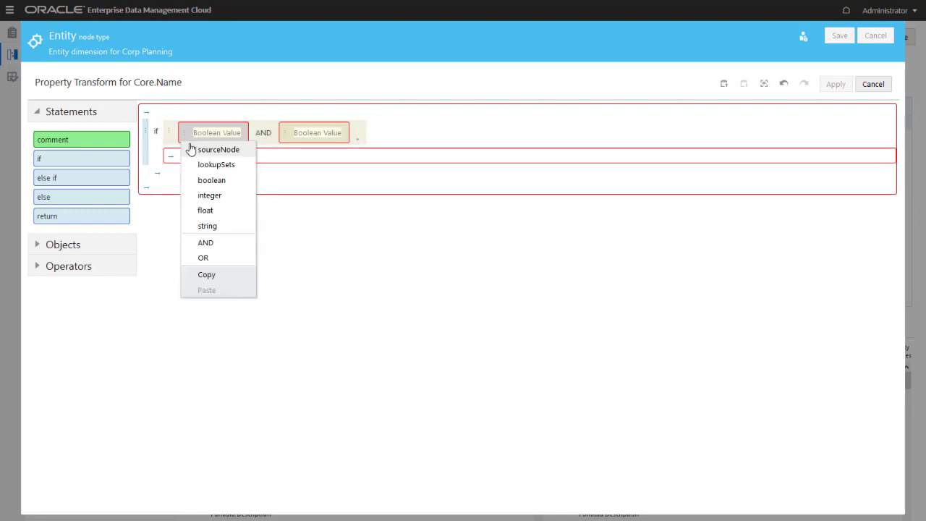
{"action": "left_click", "coordinate": [209, 149]}
{"action": "left_click", "coordinate": [236, 146]}
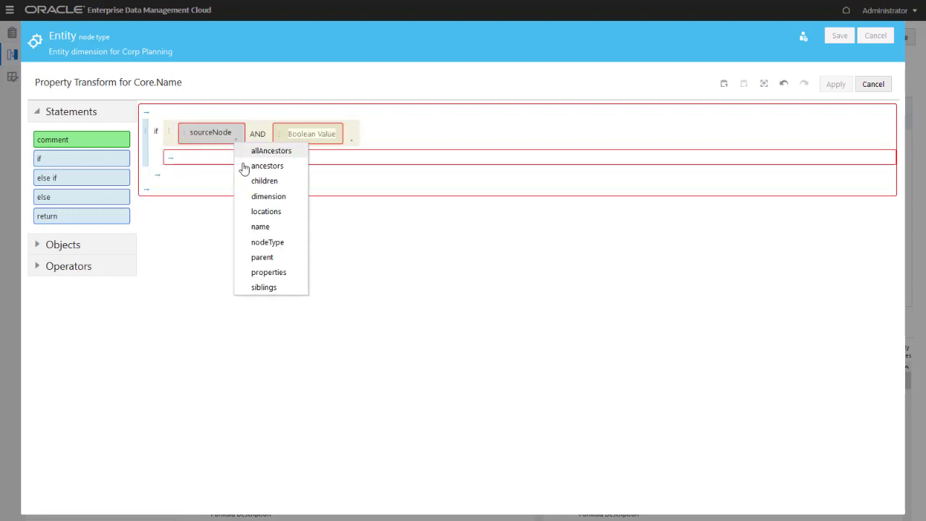
{"action": "left_click", "coordinate": [242, 180]}
{"action": "left_click", "coordinate": [277, 146]}
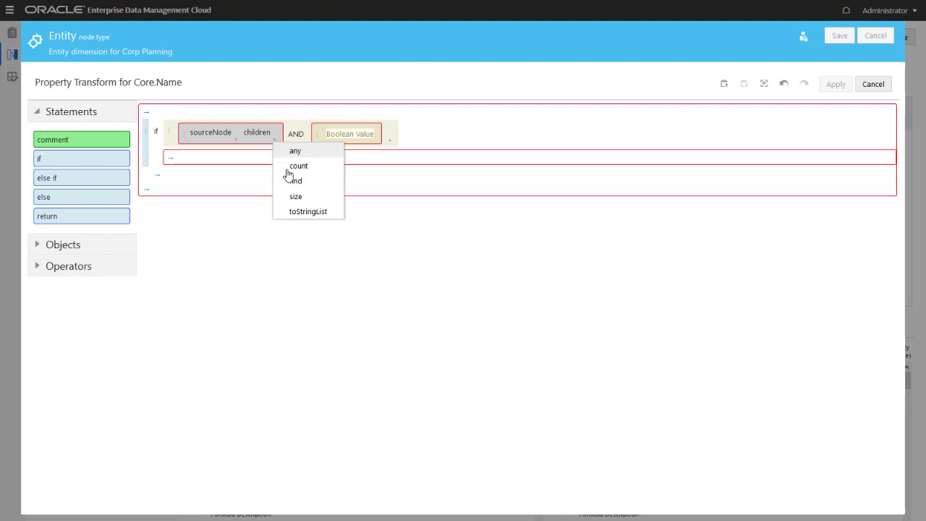
{"action": "left_click", "coordinate": [289, 194]}
{"action": "left_click", "coordinate": [302, 142]}
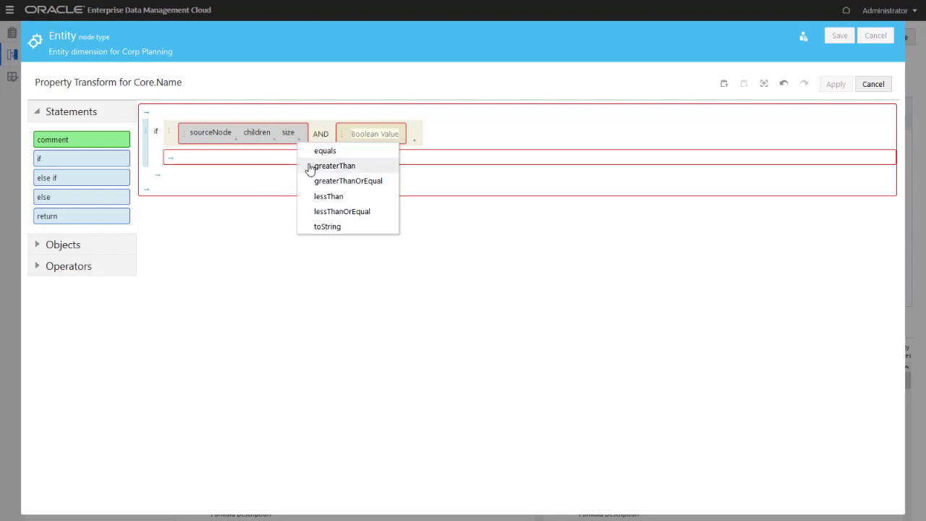
{"action": "left_click", "coordinate": [309, 167]}
{"action": "type", "text": "0"}
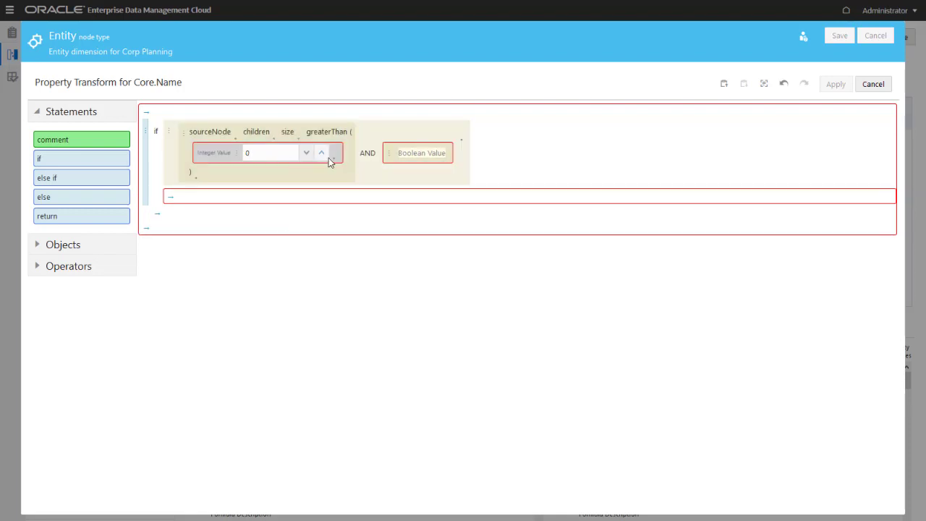
Make the second test any ancestor name equals LegalEntities, and add a statement inside the if.
{"action": "left_click", "coordinate": [389, 158]}
{"action": "left_click", "coordinate": [398, 168]}
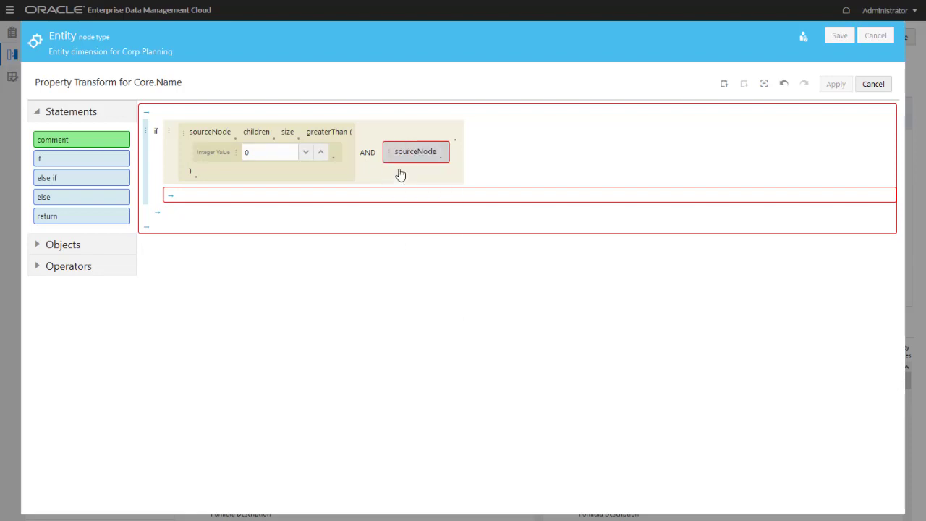
{"action": "left_click", "coordinate": [441, 164]}
{"action": "left_click", "coordinate": [453, 182]}
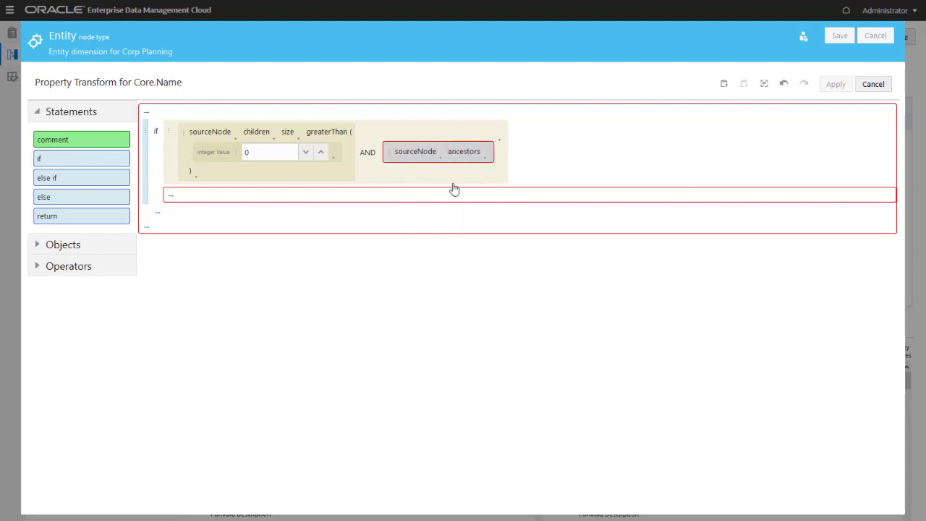
{"action": "left_click", "coordinate": [485, 165]}
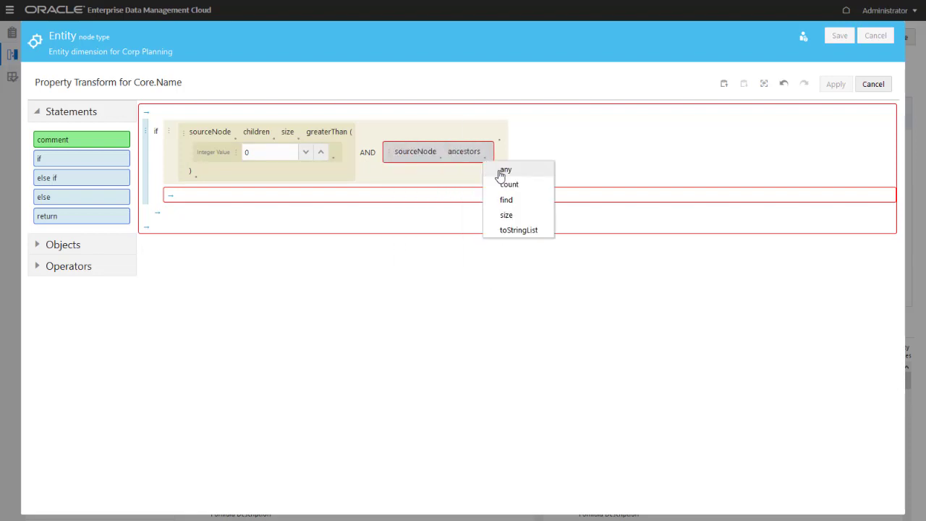
{"action": "left_click", "coordinate": [498, 171]}
{"action": "left_click", "coordinate": [499, 175]}
{"action": "left_click", "coordinate": [511, 193]}
{"action": "left_click", "coordinate": [530, 169]}
{"action": "left_click", "coordinate": [554, 210]}
{"action": "left_click", "coordinate": [537, 182]}
{"action": "type", "text": "LegalEntities"}
{"action": "left_click", "coordinate": [176, 246]}
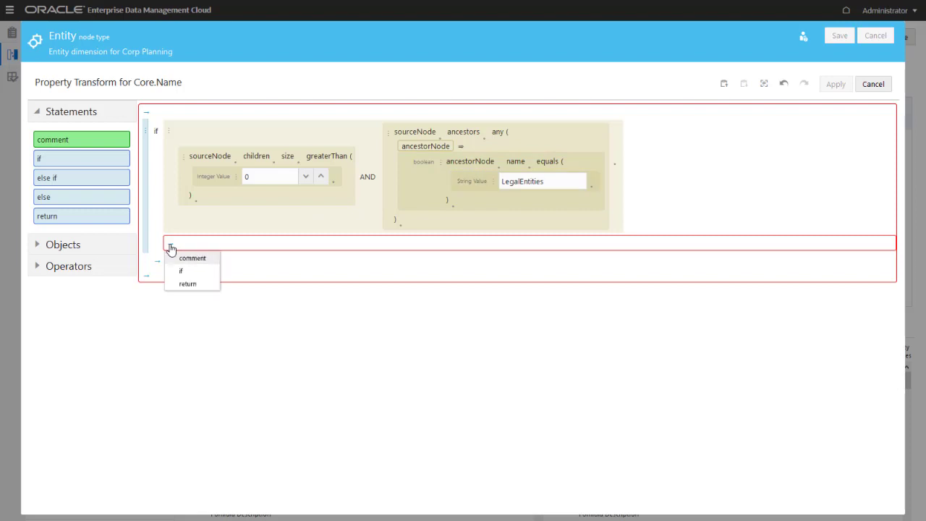
Make the matching branch return 'LE_' concatenated with sourceNode.name.
{"action": "left_click", "coordinate": [187, 288]}
{"action": "left_click", "coordinate": [219, 264]}
{"action": "type", "text": "LE_"}
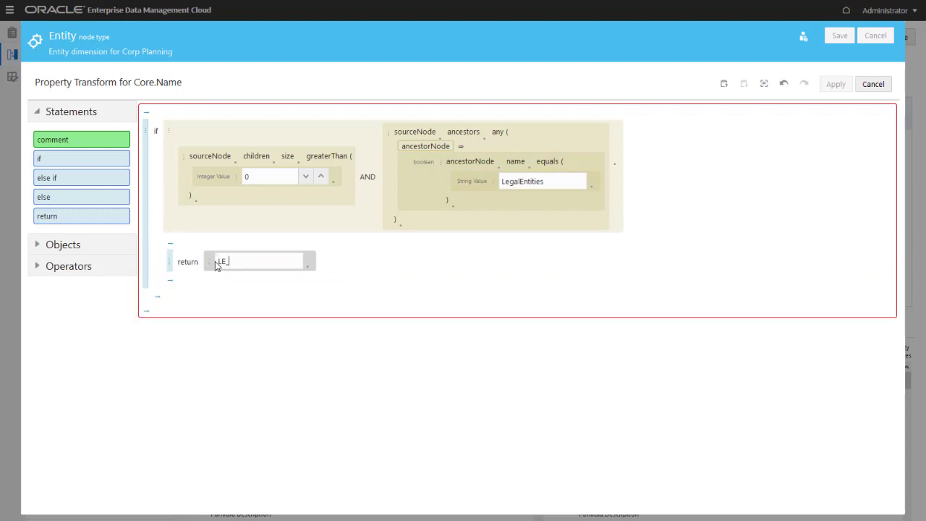
{"action": "left_click", "coordinate": [307, 270]}
{"action": "left_click", "coordinate": [326, 253]}
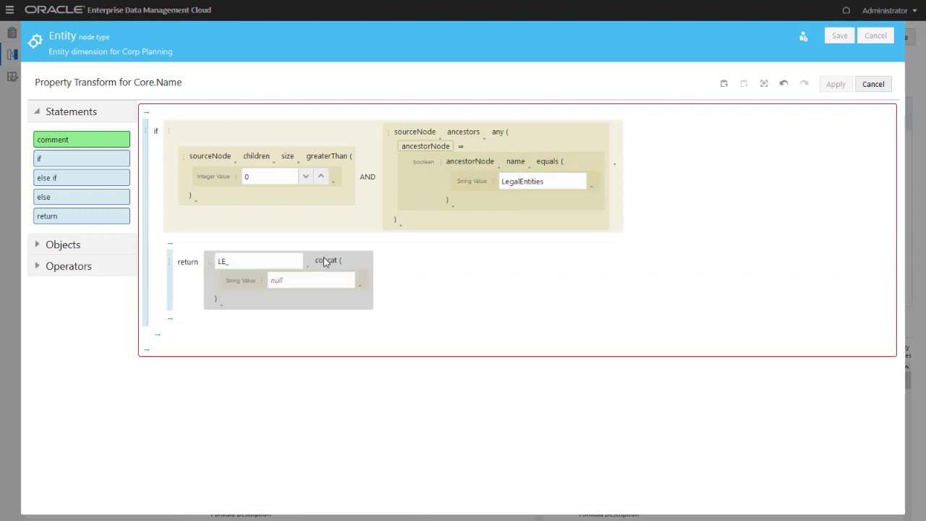
{"action": "left_click", "coordinate": [263, 284]}
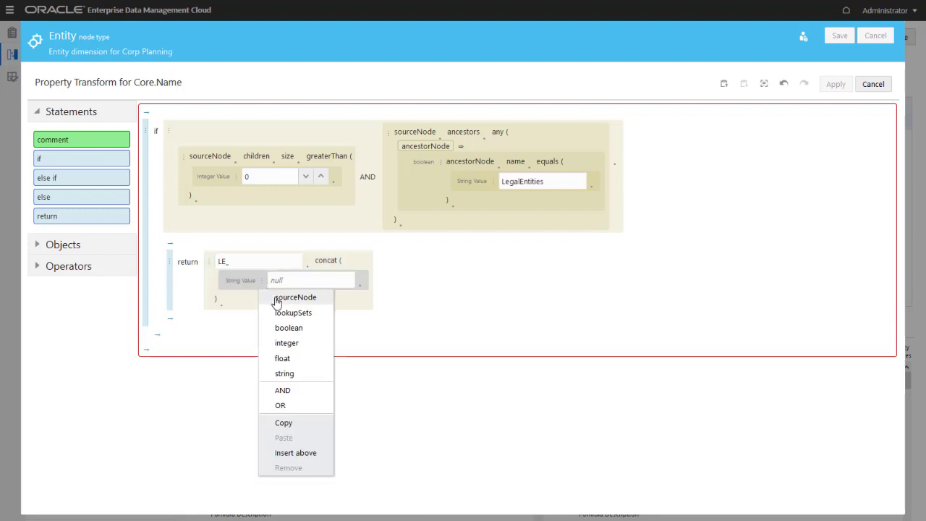
{"action": "left_click", "coordinate": [275, 298]}
{"action": "left_click", "coordinate": [316, 290]}
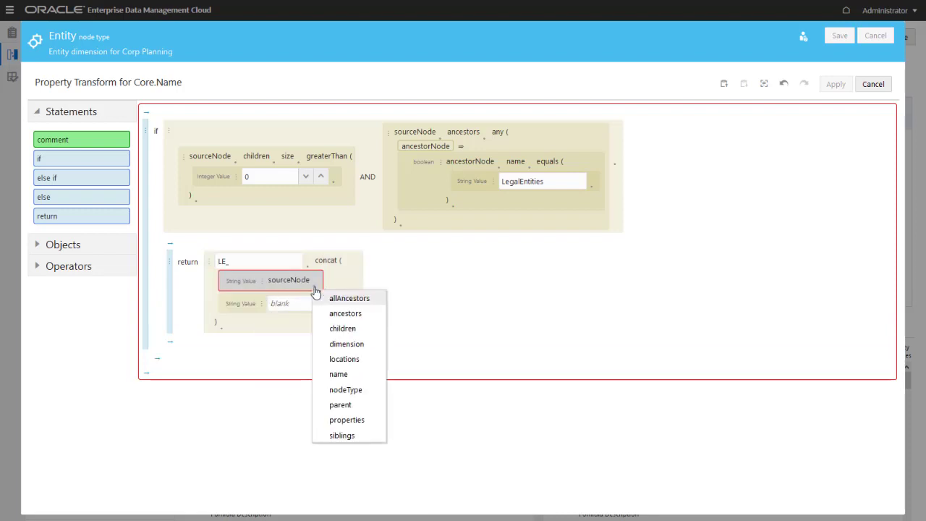
{"action": "left_click", "coordinate": [324, 374]}
Add an else branch with a return statement whose value is 'C_'.
{"action": "left_click", "coordinate": [164, 362]}
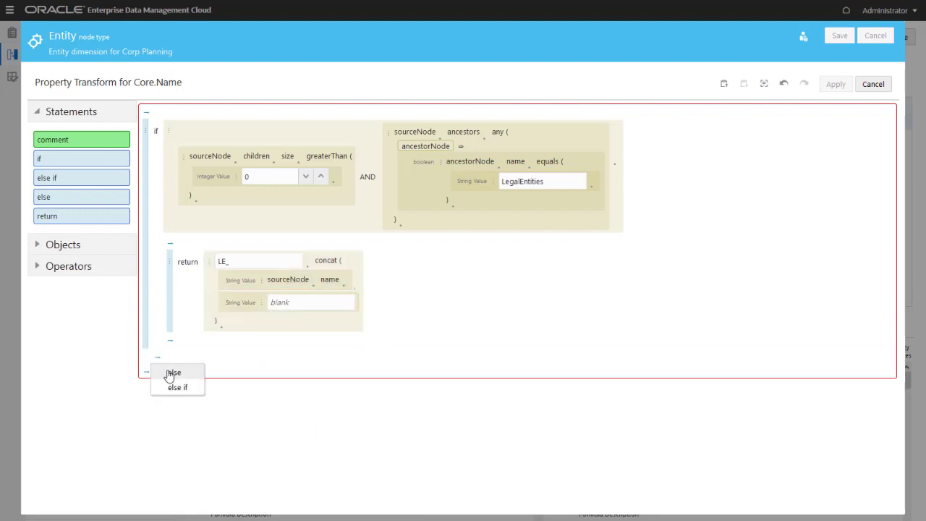
{"action": "left_click", "coordinate": [169, 374]}
{"action": "left_click", "coordinate": [173, 400]}
{"action": "left_click", "coordinate": [186, 440]}
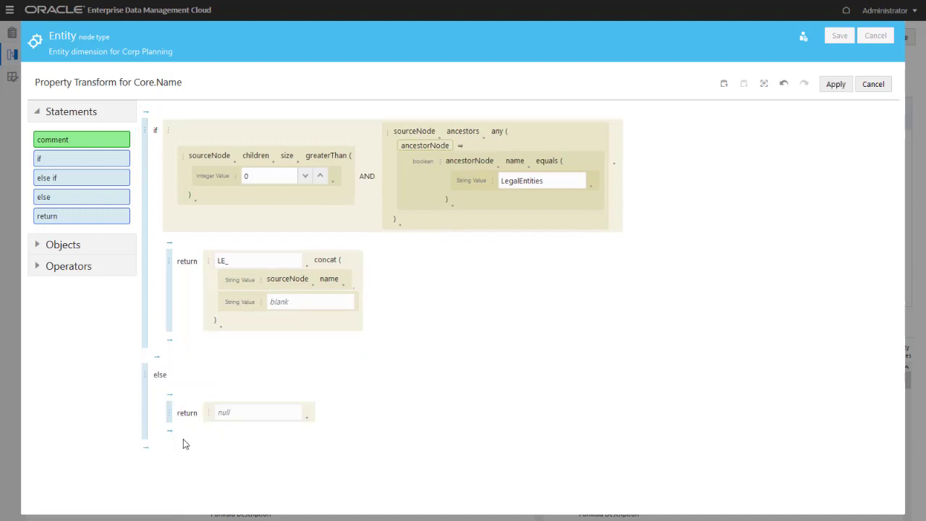
{"action": "left_click", "coordinate": [239, 412]}
{"action": "type", "text": "C_"}
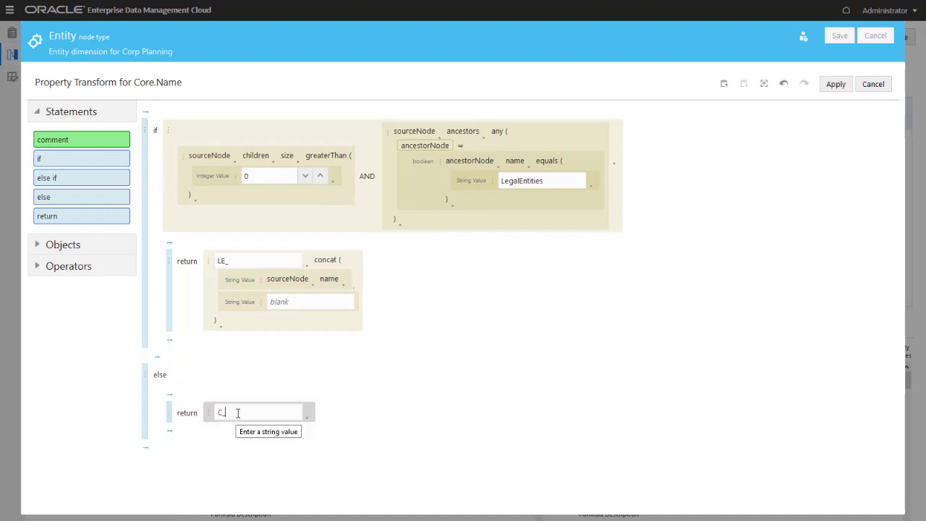
Concatenate sourceNode.name onto the 'C_' value and apply the transform.
{"action": "left_click", "coordinate": [309, 420]}
{"action": "left_click", "coordinate": [333, 121]}
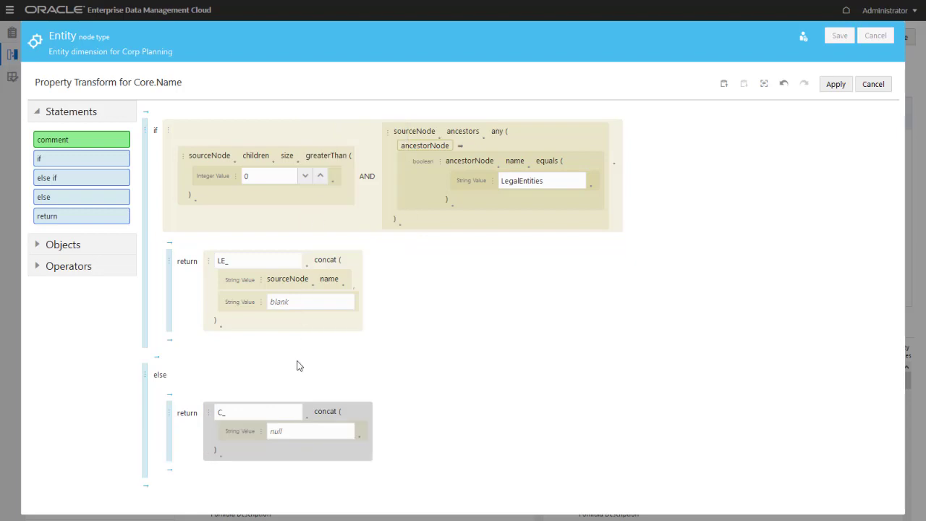
{"action": "left_click", "coordinate": [264, 437]}
{"action": "left_click", "coordinate": [284, 247]}
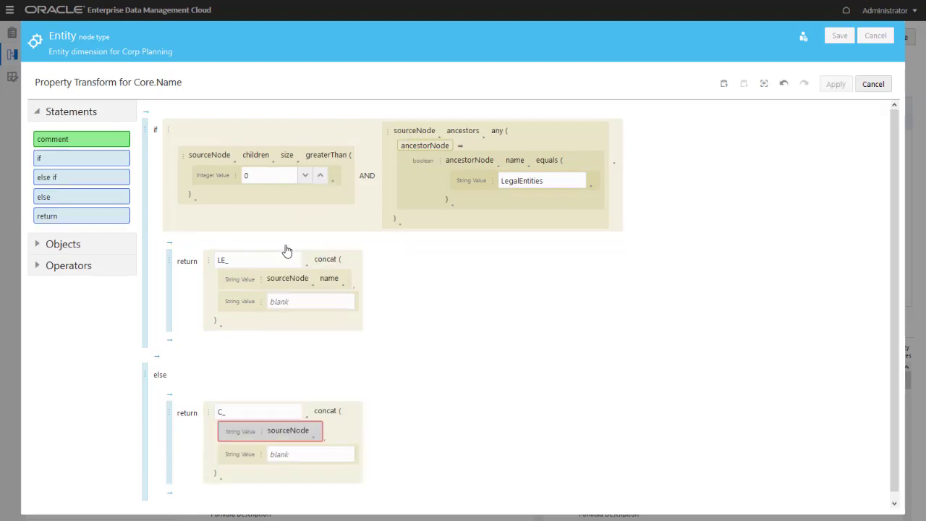
{"action": "left_click", "coordinate": [315, 439]}
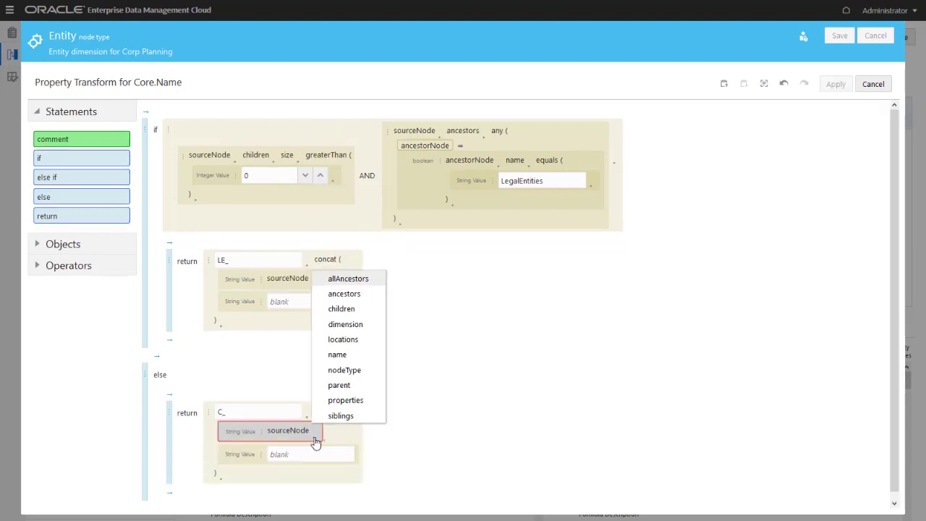
{"action": "left_click", "coordinate": [334, 355]}
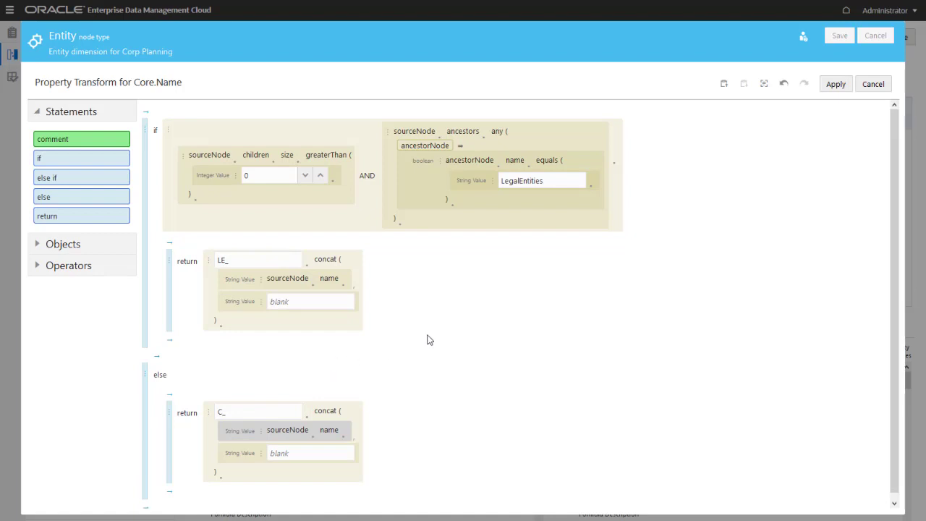
{"action": "left_click", "coordinate": [839, 84]}
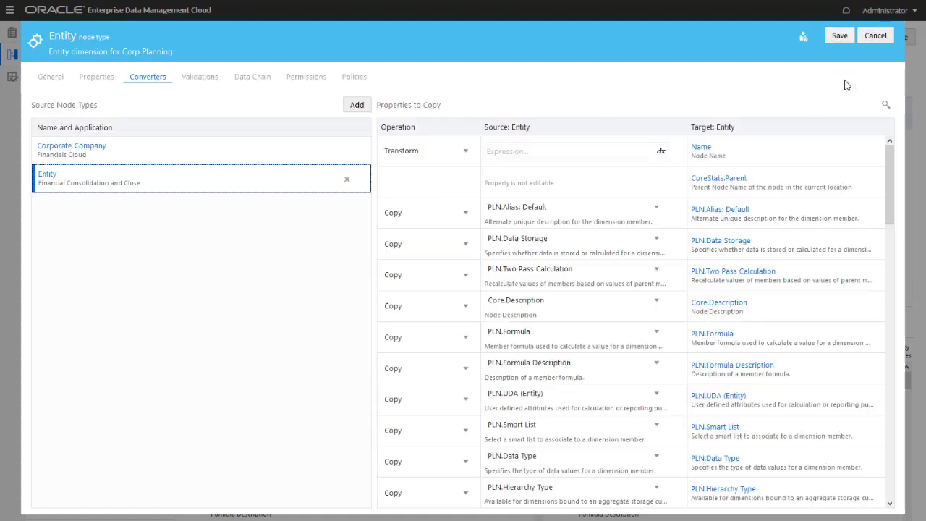
Save and close the Entity node type, acknowledging the view reload.
{"action": "left_click", "coordinate": [839, 37]}
{"action": "left_click", "coordinate": [878, 36]}
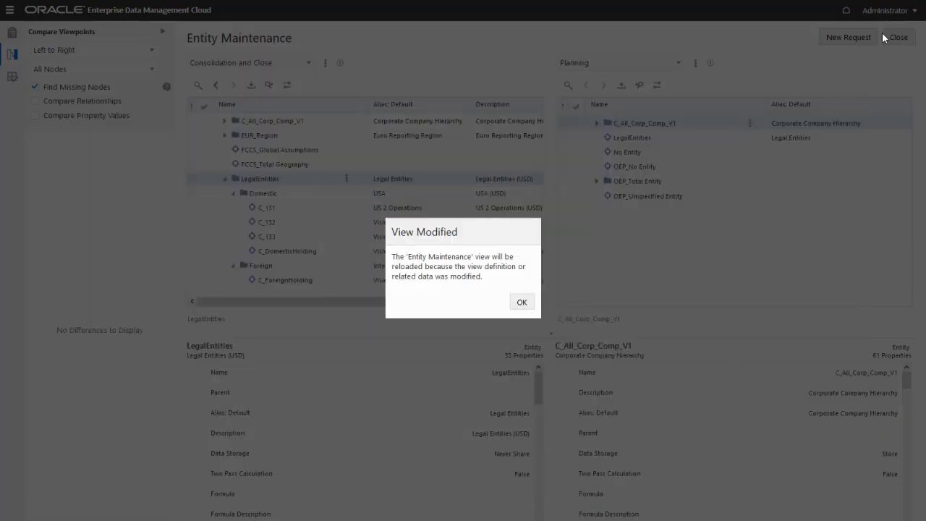
{"action": "left_click", "coordinate": [521, 303]}
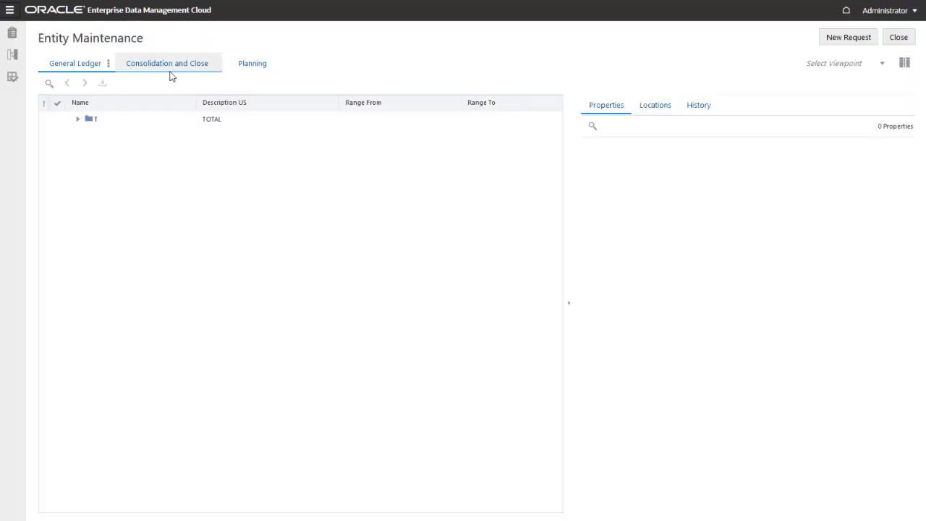
Compare Consolidation and Close with Planning and reopen Request 3065.
{"action": "left_click", "coordinate": [168, 65]}
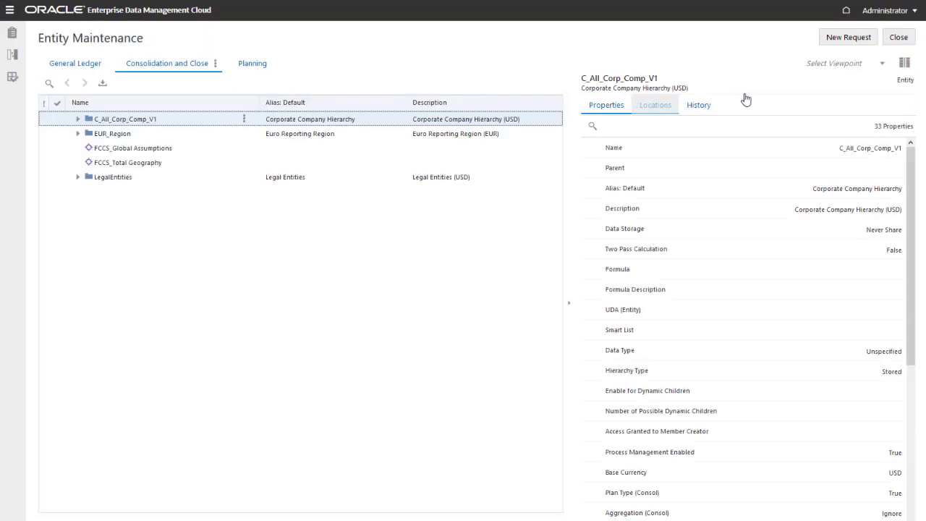
{"action": "left_click", "coordinate": [904, 64]}
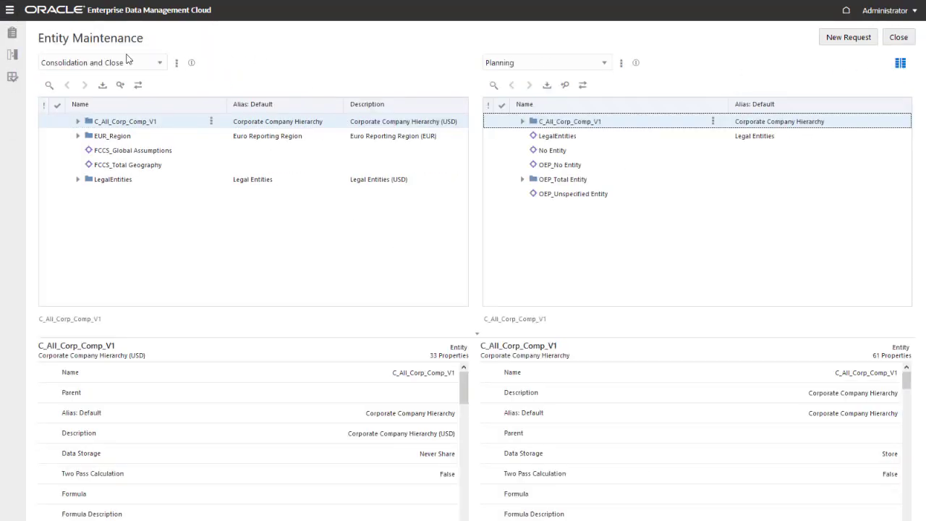
{"action": "left_click", "coordinate": [11, 32]}
{"action": "left_click", "coordinate": [73, 109]}
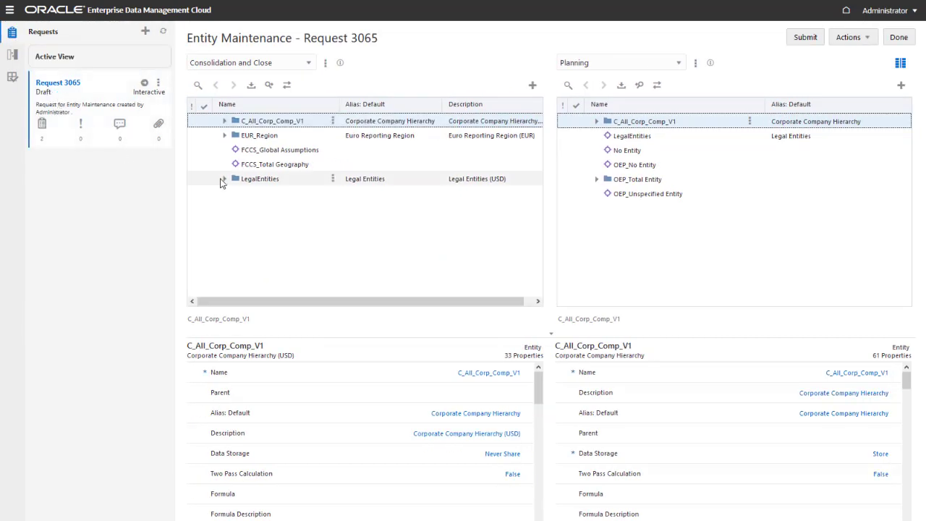
Drag Domestic and Foreign with descendants onto Planning's LegalEntities node.
{"action": "left_click", "coordinate": [224, 179]}
{"action": "left_click_drag", "start_coordinate": [265, 194], "coordinate": [634, 140]}
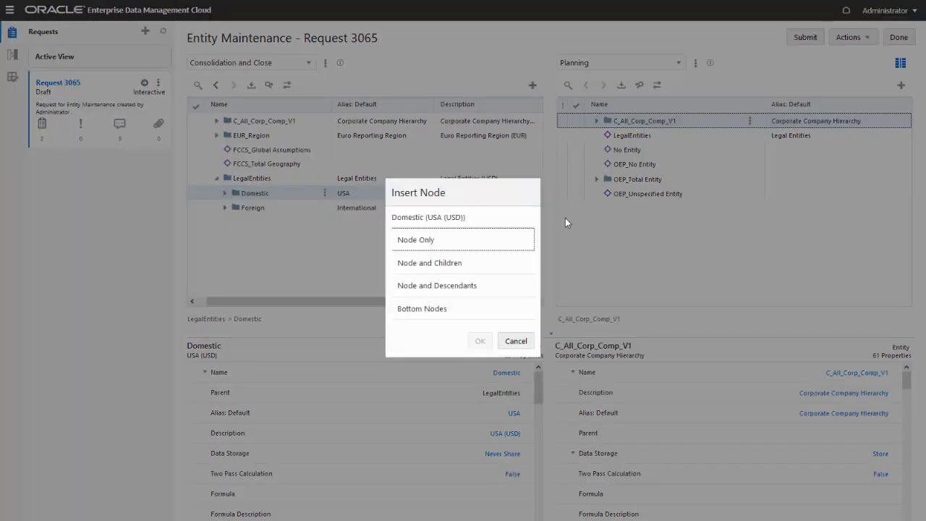
{"action": "left_click", "coordinate": [490, 288]}
{"action": "left_click", "coordinate": [480, 341]}
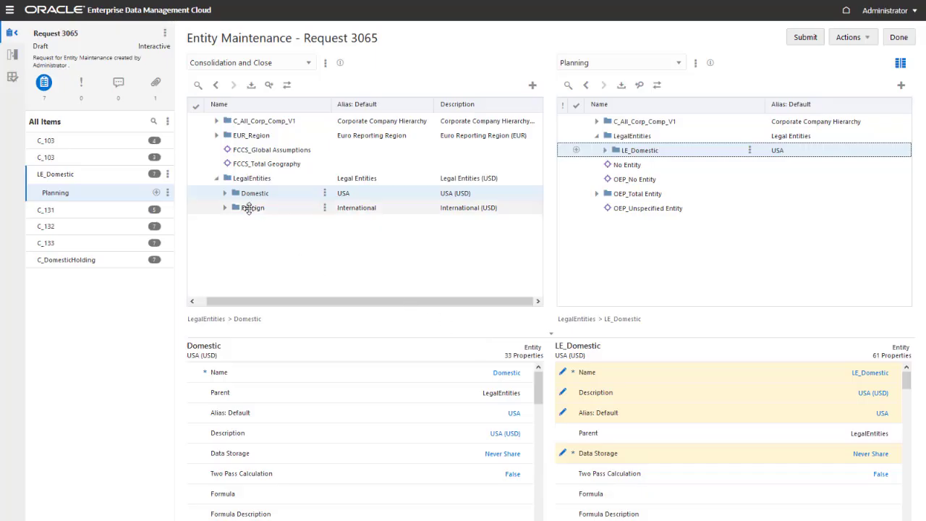
{"action": "left_click_drag", "start_coordinate": [249, 207], "coordinate": [629, 136]}
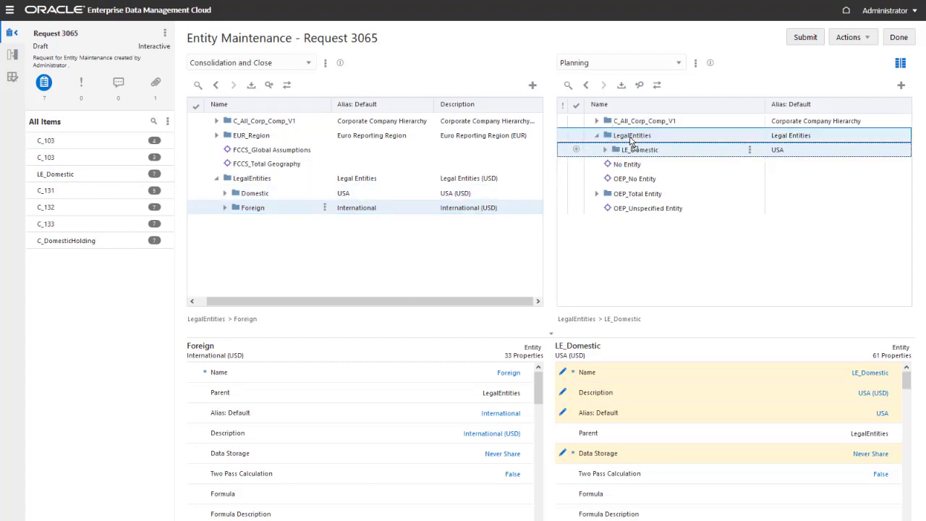
{"action": "left_click", "coordinate": [481, 285]}
{"action": "left_click", "coordinate": [480, 341]}
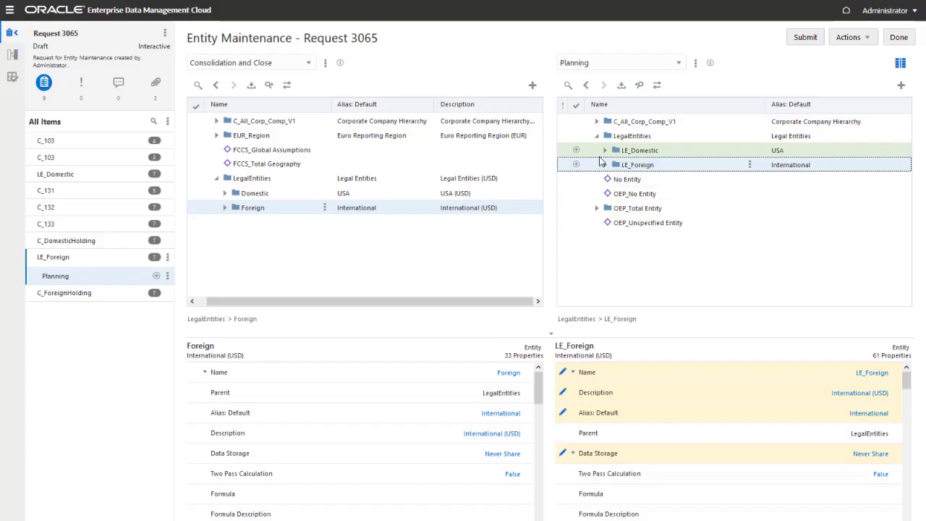
Expand LE_Domestic and LE_Foreign and check them against the source Domestic node.
{"action": "left_click", "coordinate": [605, 150]}
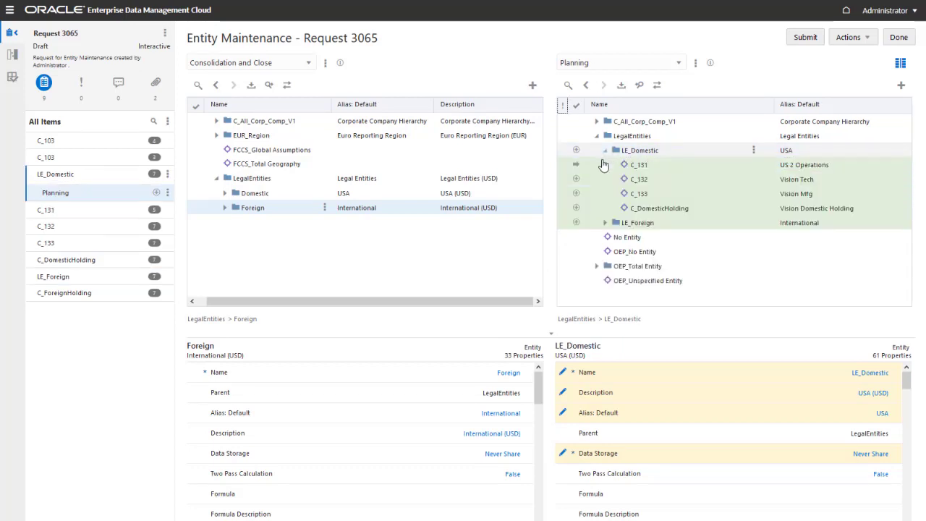
{"action": "left_click", "coordinate": [604, 223]}
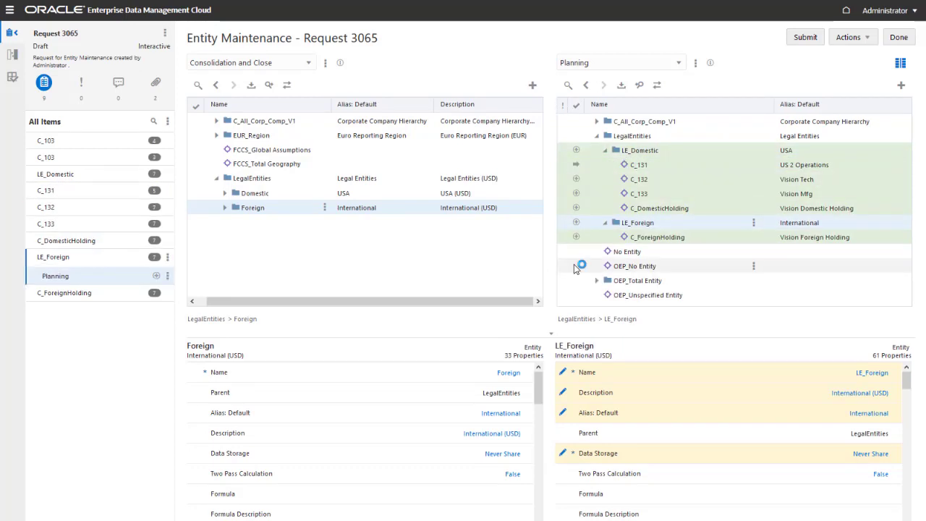
{"action": "left_click", "coordinate": [279, 192]}
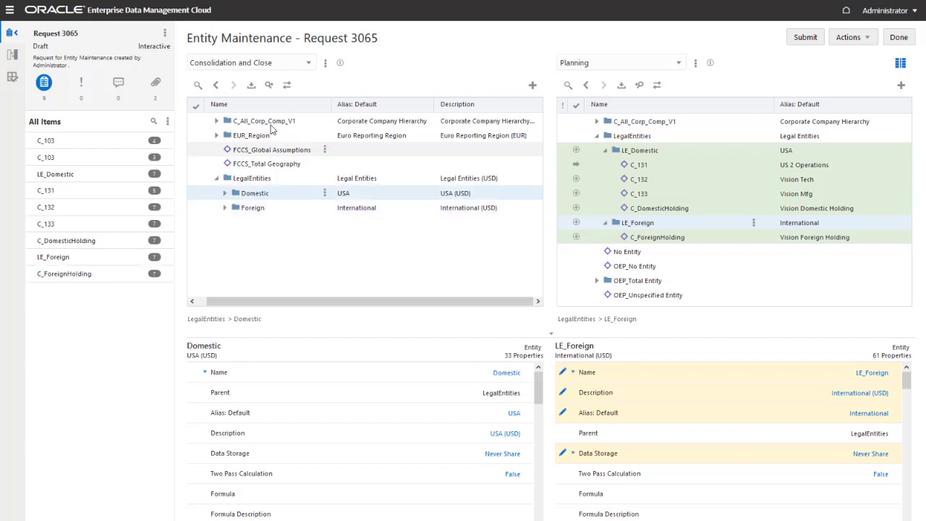
{"action": "left_click", "coordinate": [268, 85]}
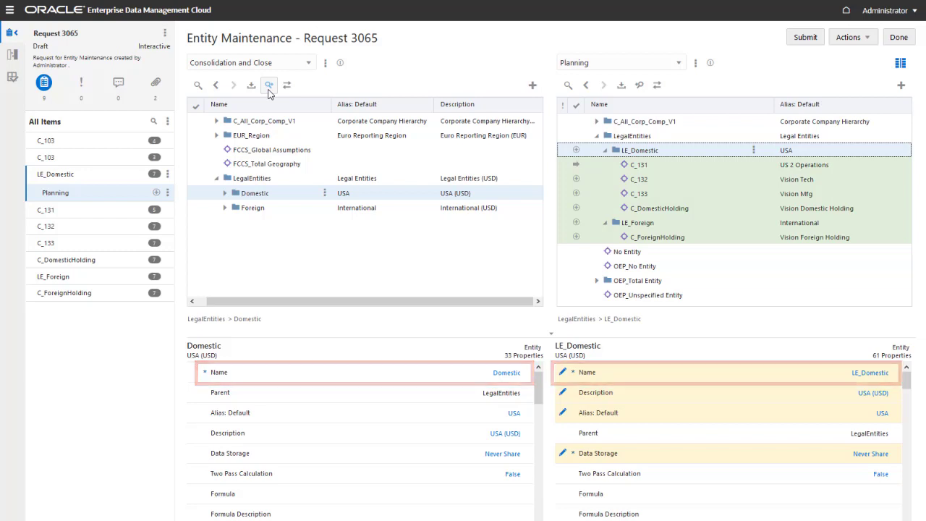
Switch the left tree to General Ledger and expand TOTAL down to node 100.
{"action": "left_click", "coordinate": [303, 63]}
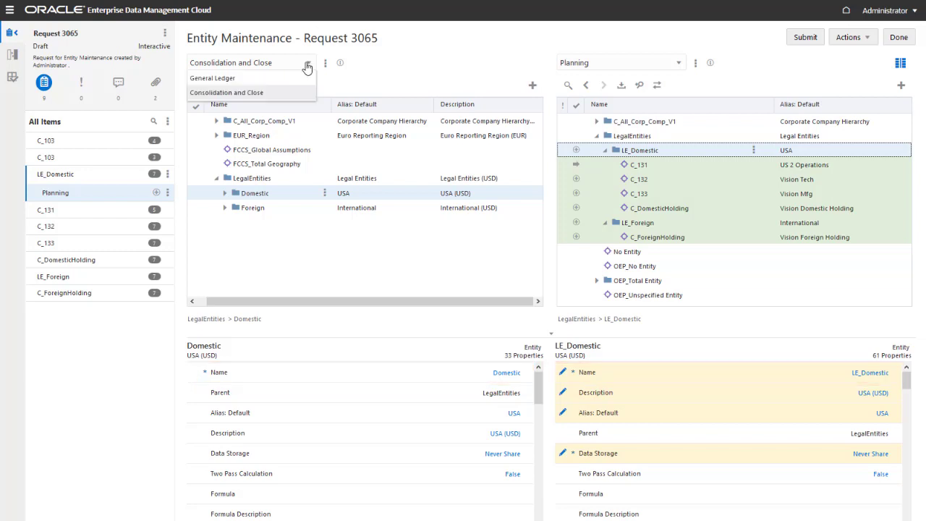
{"action": "left_click", "coordinate": [304, 78]}
{"action": "left_click", "coordinate": [226, 121]}
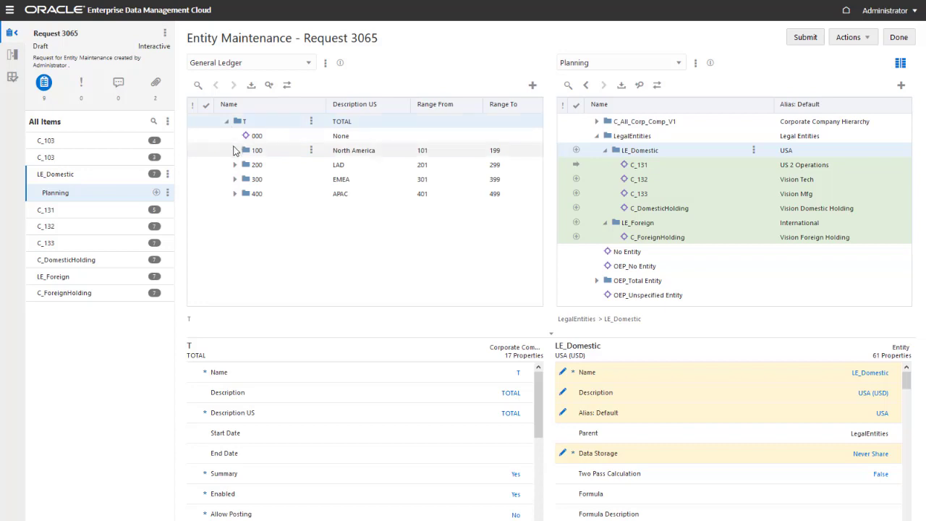